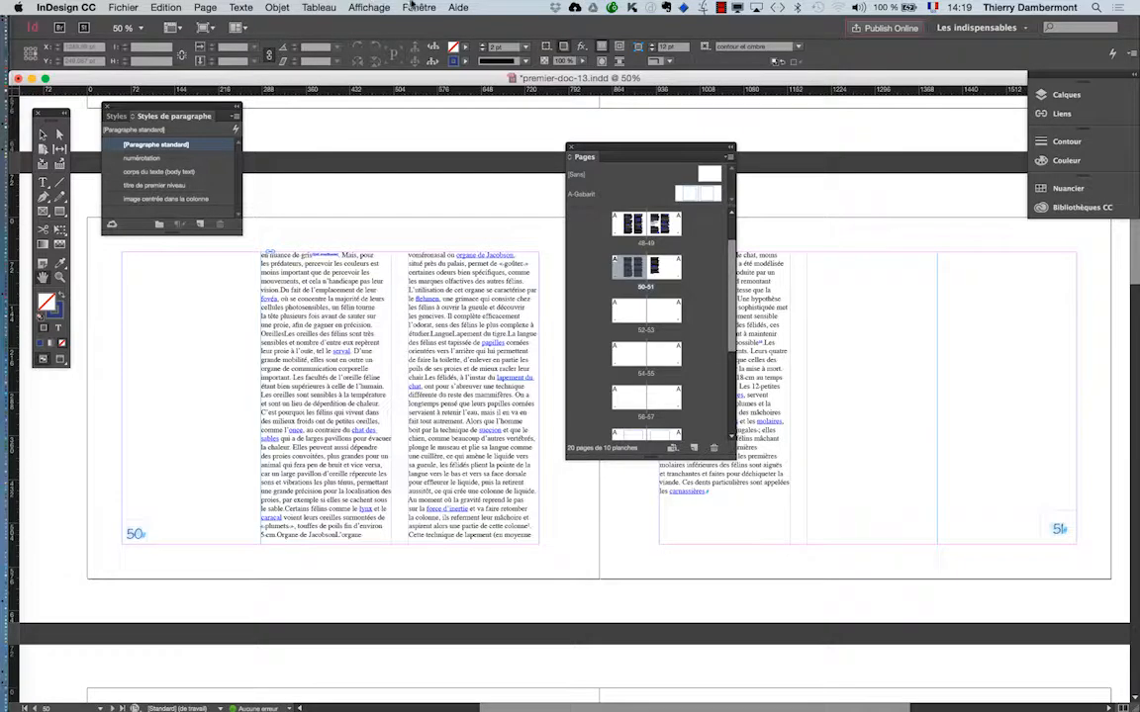
Show the object styles (Styles d'objet) panel and place it beside the paragraph styles panel.
left_click(412, 6)
mouse_move(505, 302)
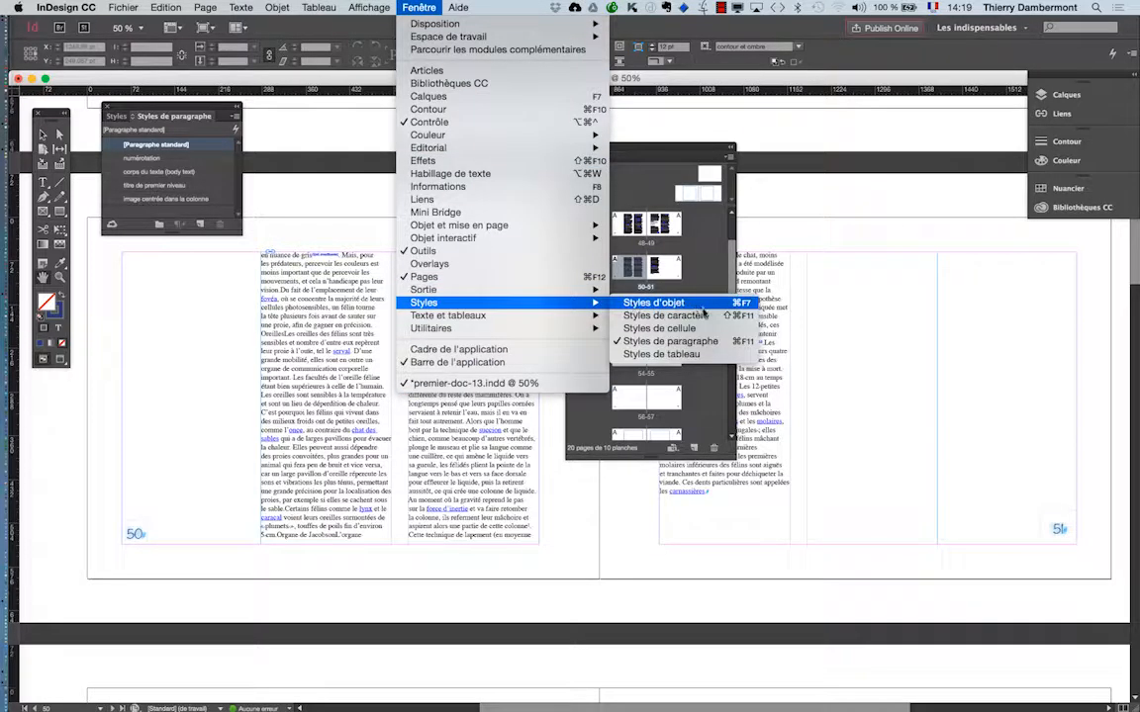
left_click(692, 303)
left_click_drag(400, 241, 281, 109)
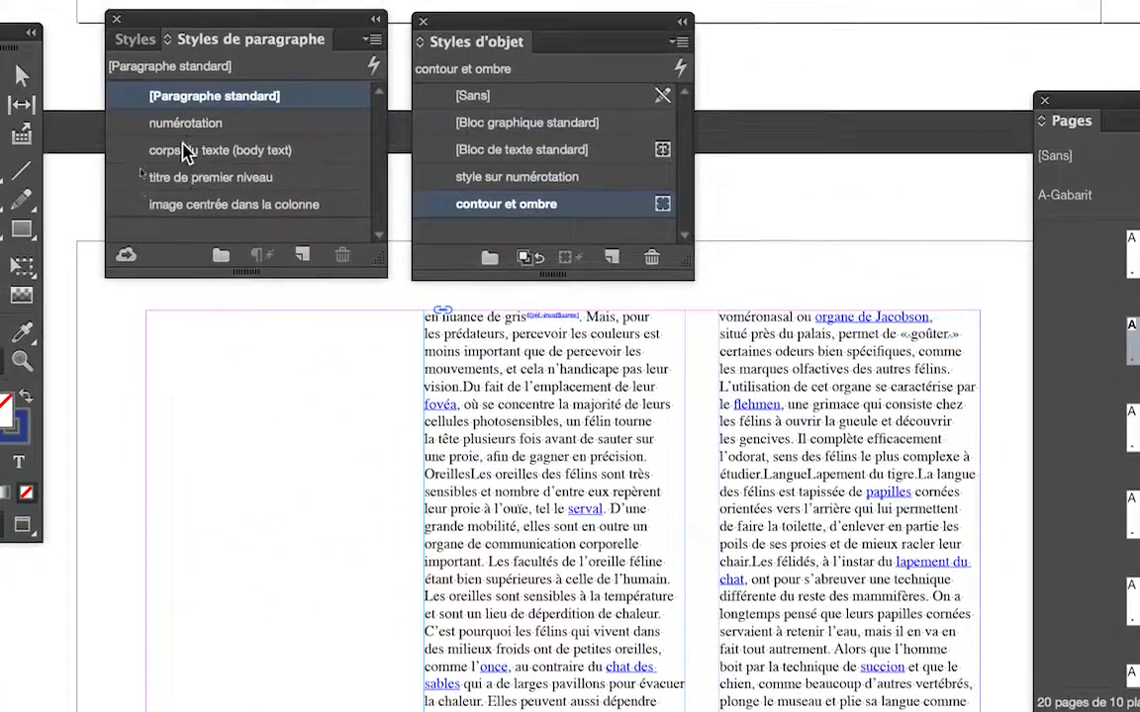
Set the character colour of the "numérotation" paragraph style to red C=15 M=100 J=100 N=0, with the preview enabled.
double_click(237, 130)
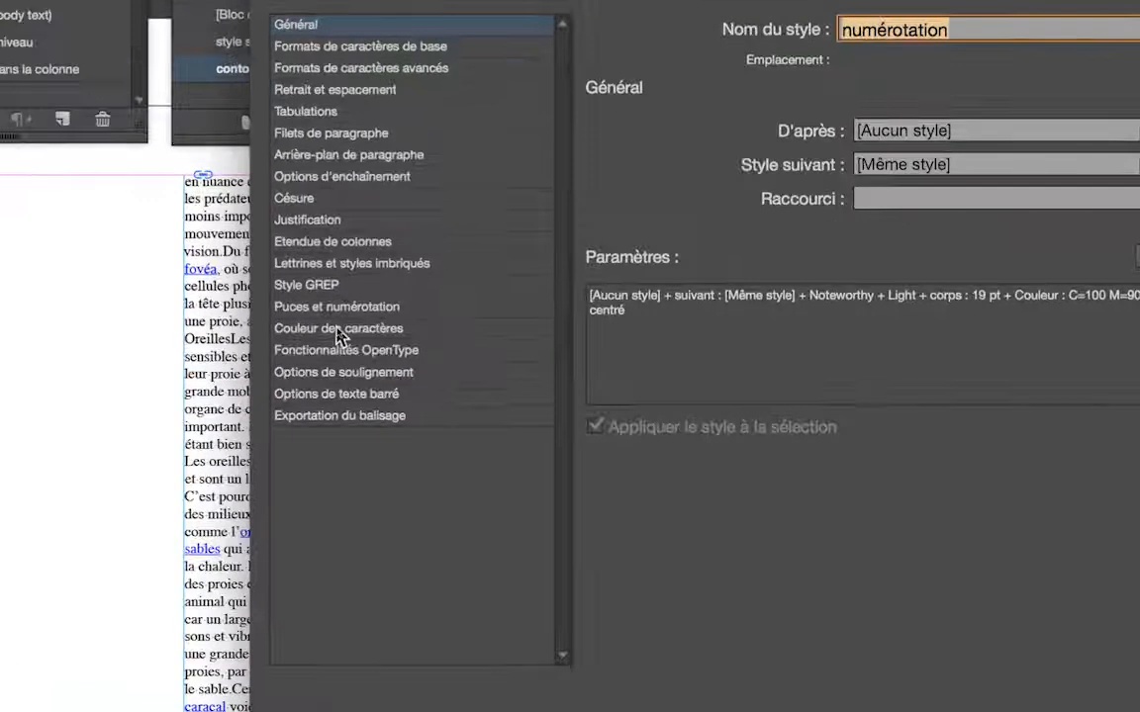
left_click(339, 328)
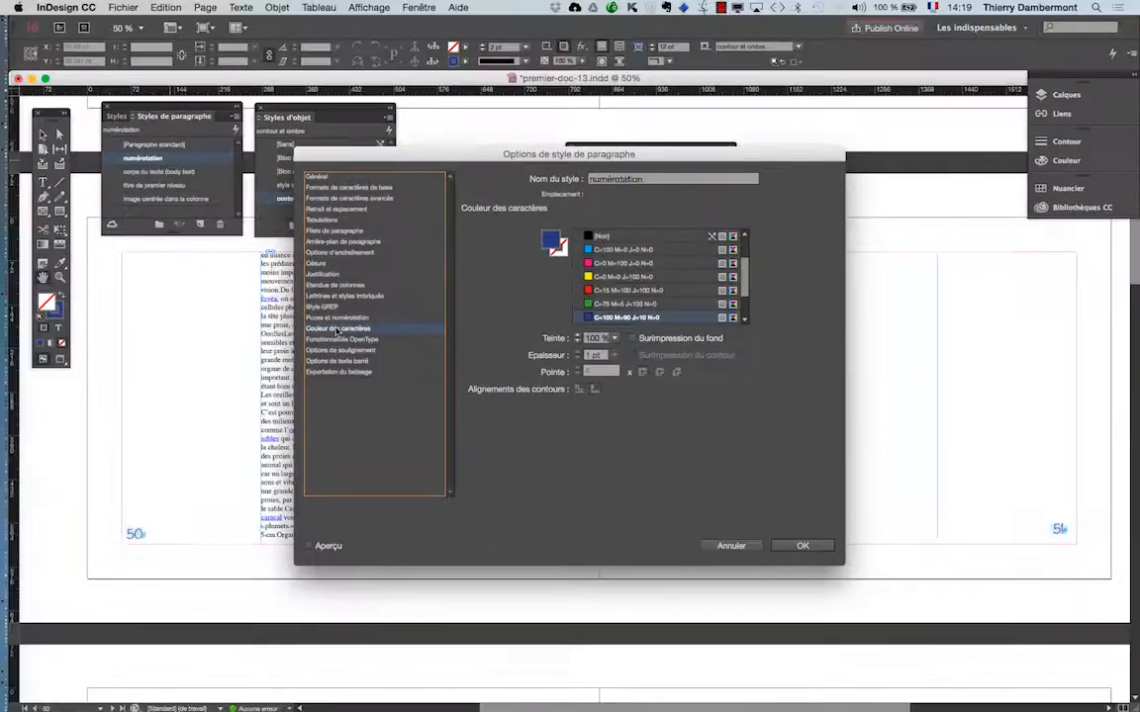
left_click(897, 258)
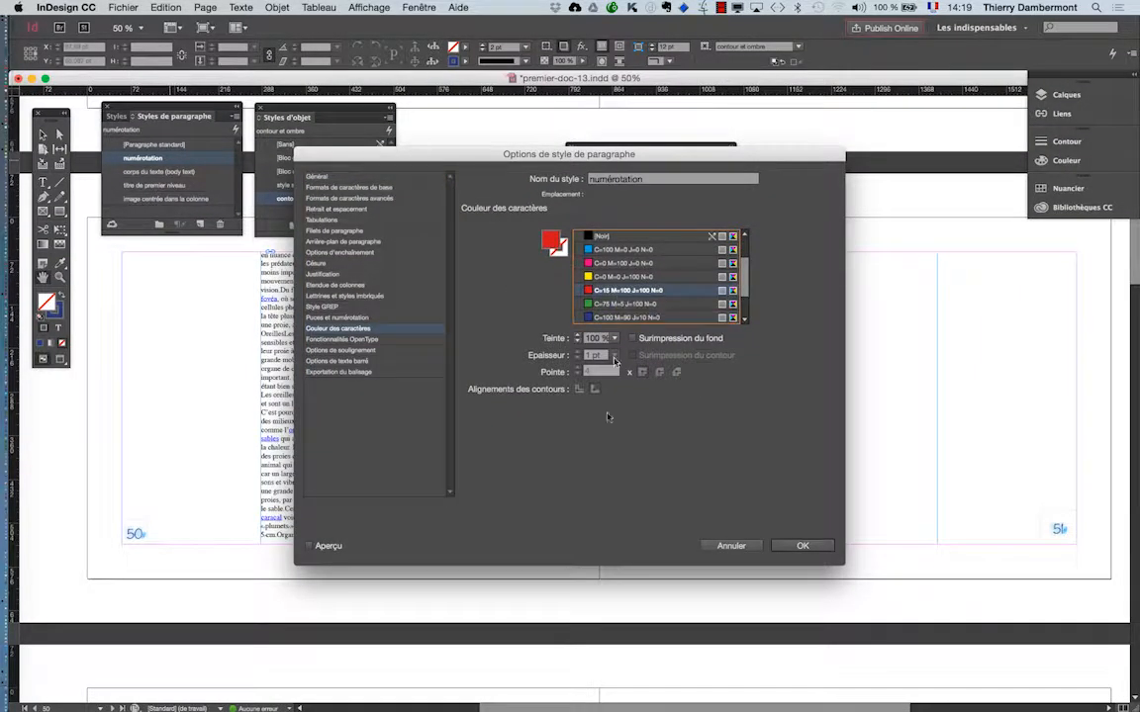
left_click(310, 546)
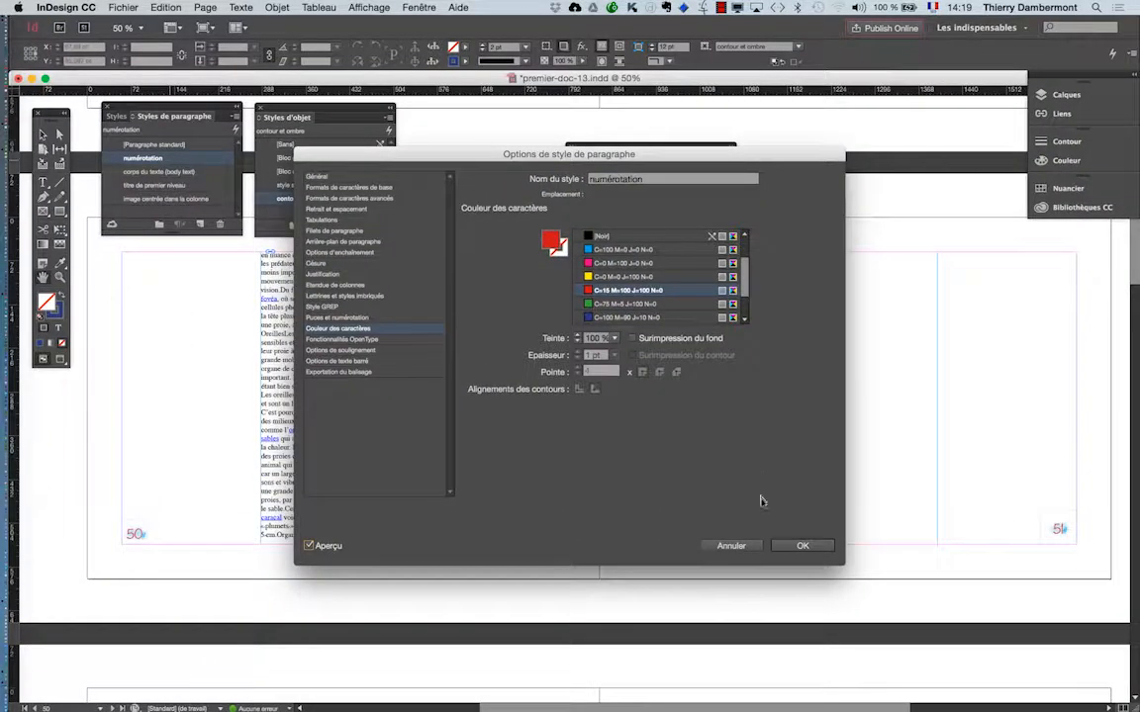
left_click(465, 557)
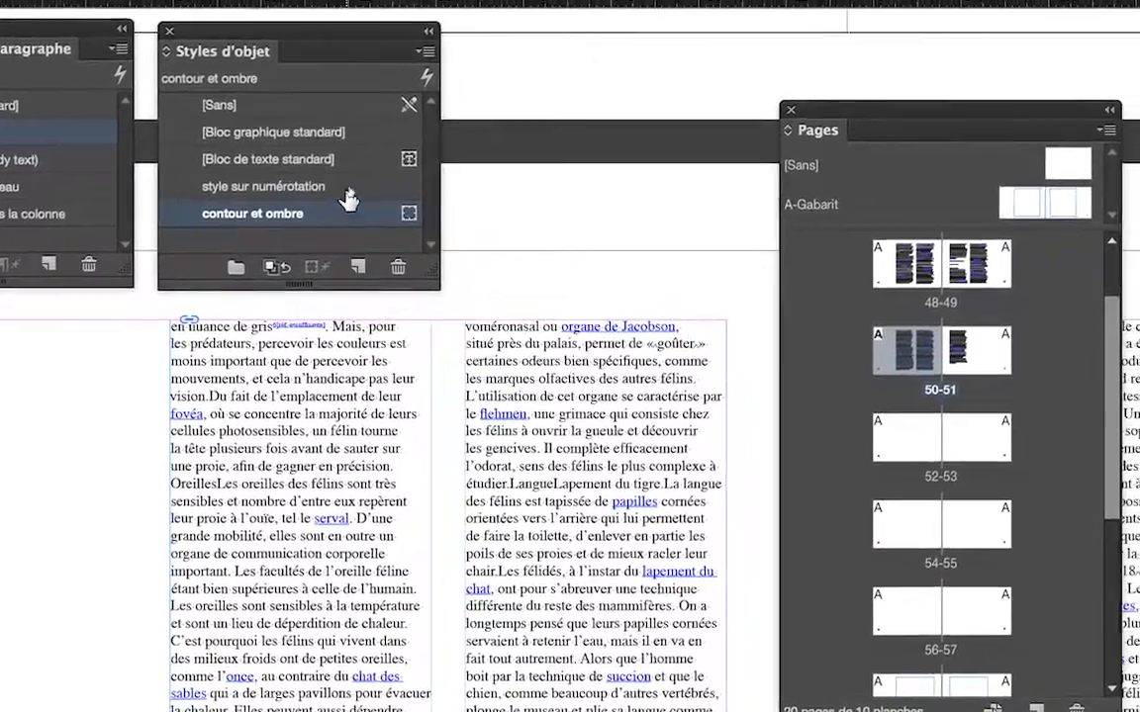
Edit the "style sur numérotation" object style, setting the object-level outer glow colour to magenta C=0 M=100 J=0 N=0.
double_click(349, 187)
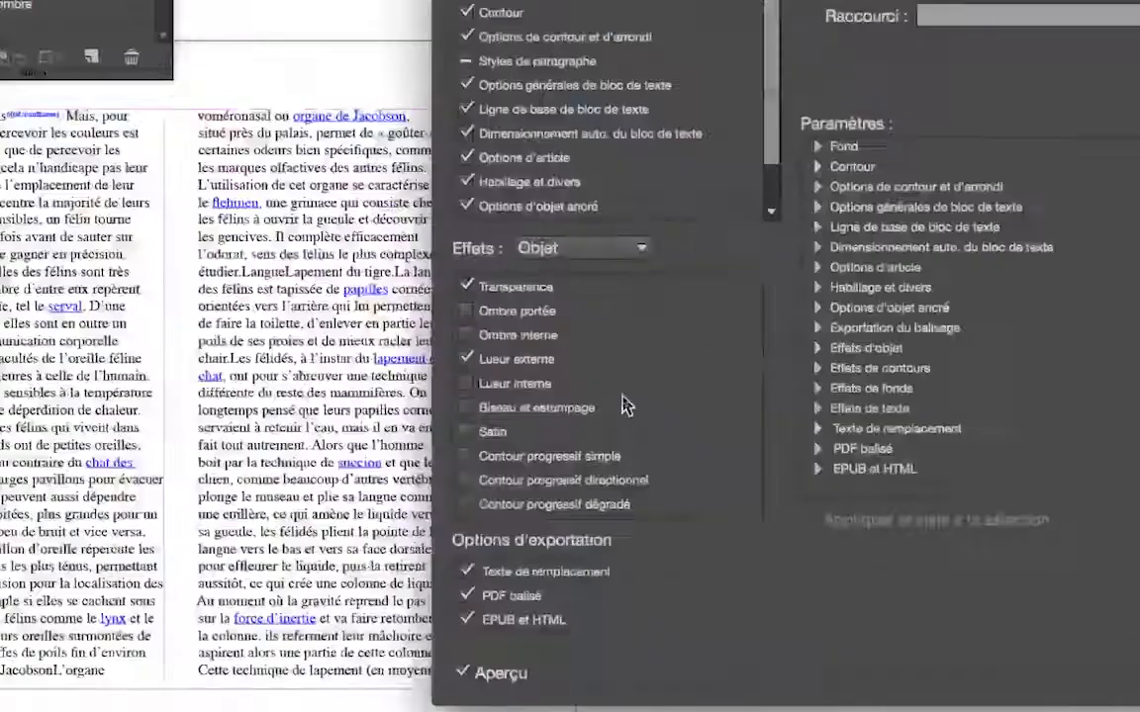
left_click(517, 359)
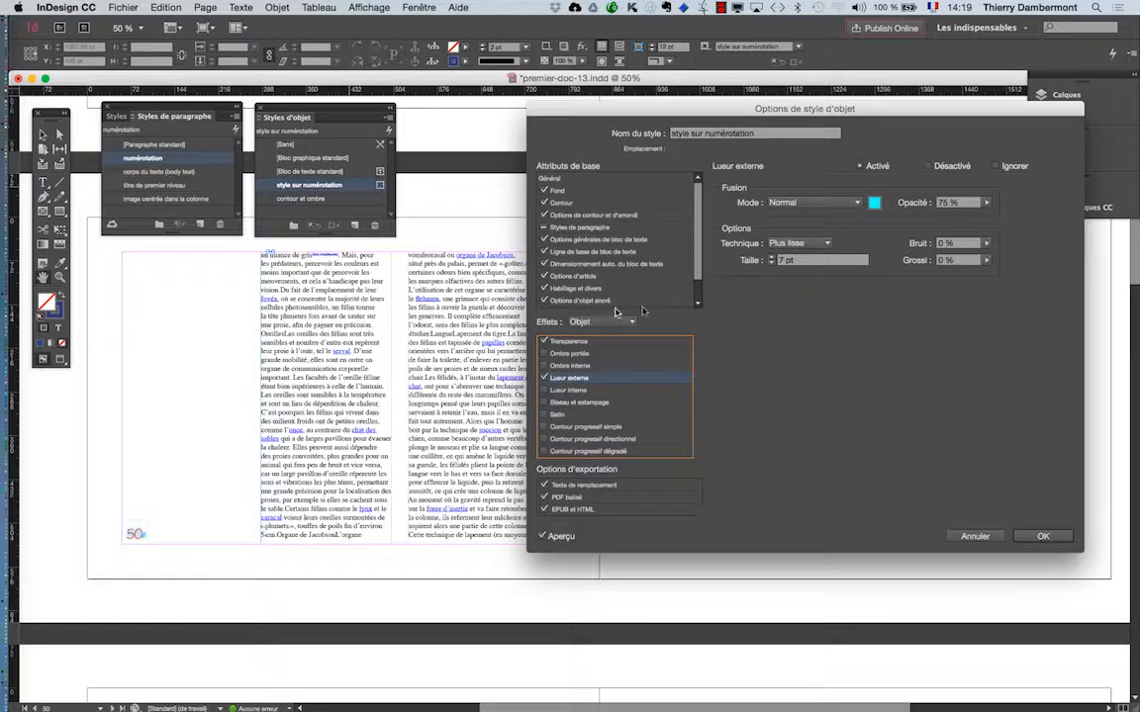
left_click(874, 204)
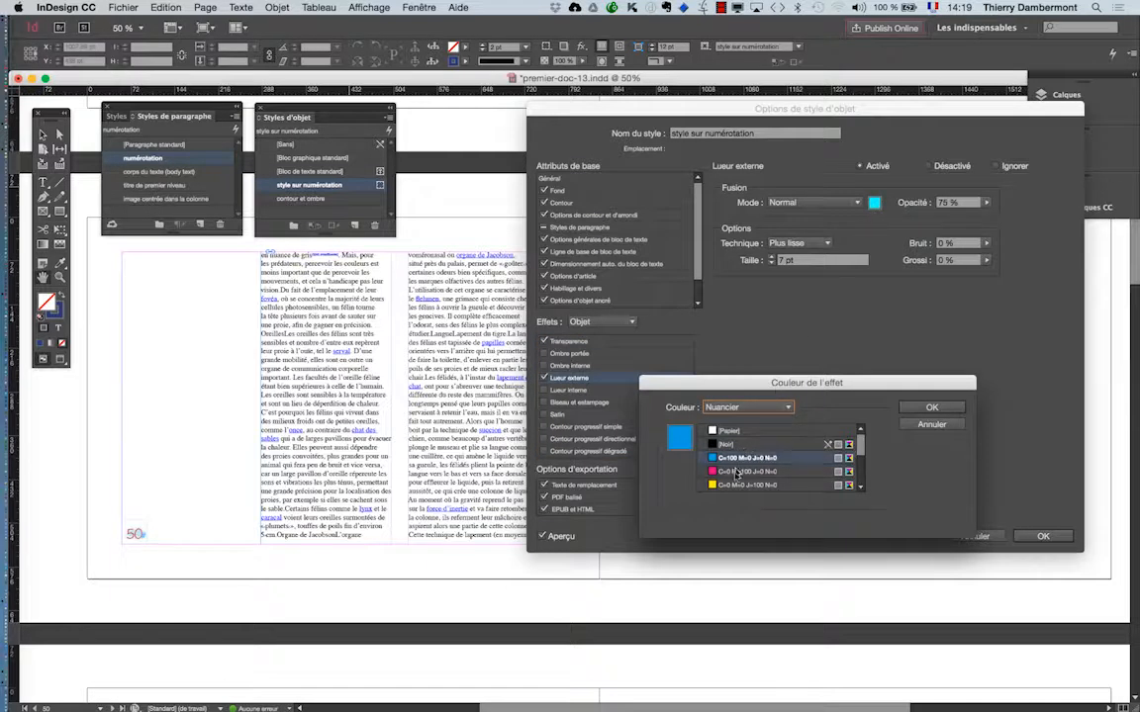
left_click(734, 472)
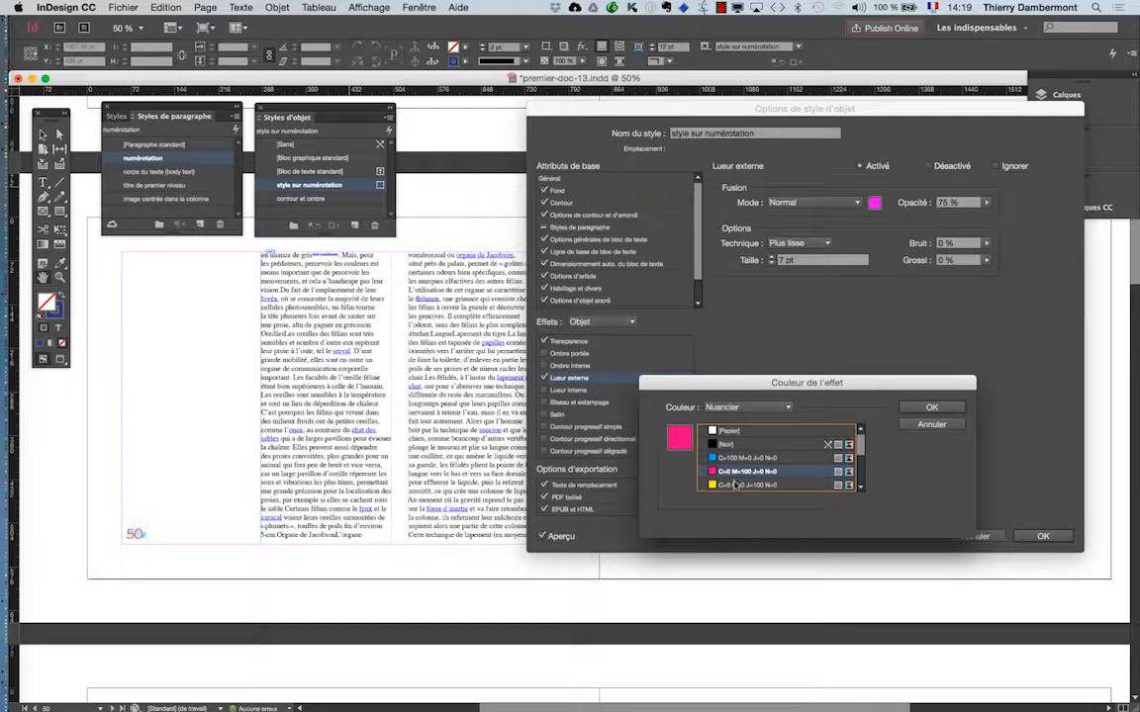
left_click(930, 409)
Turn off the outer glow (Lueur externe) for the Objet level of the style's effects.
left_click(602, 322)
left_click(584, 379)
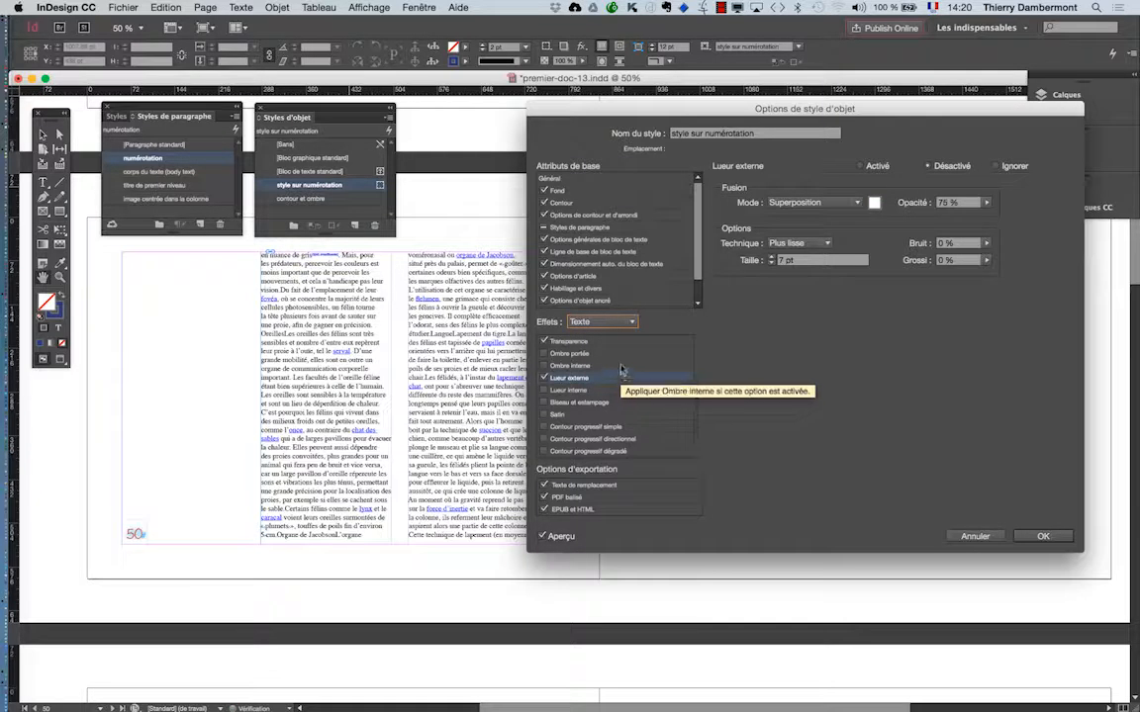
left_click(594, 323)
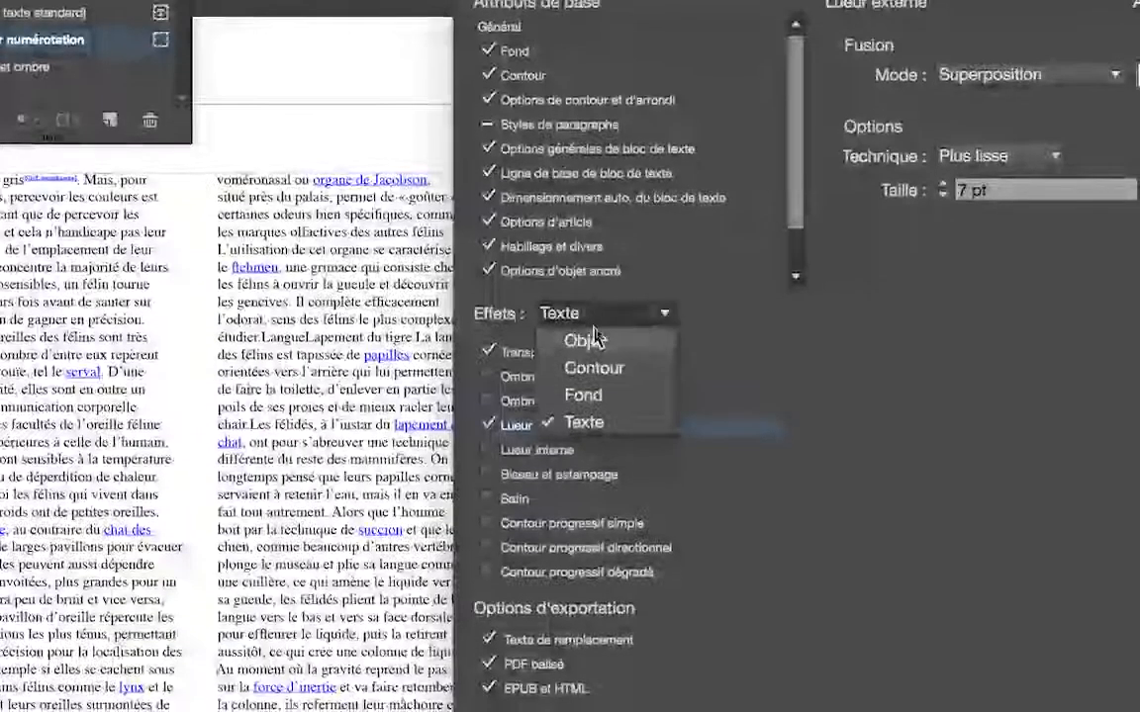
left_click(586, 348)
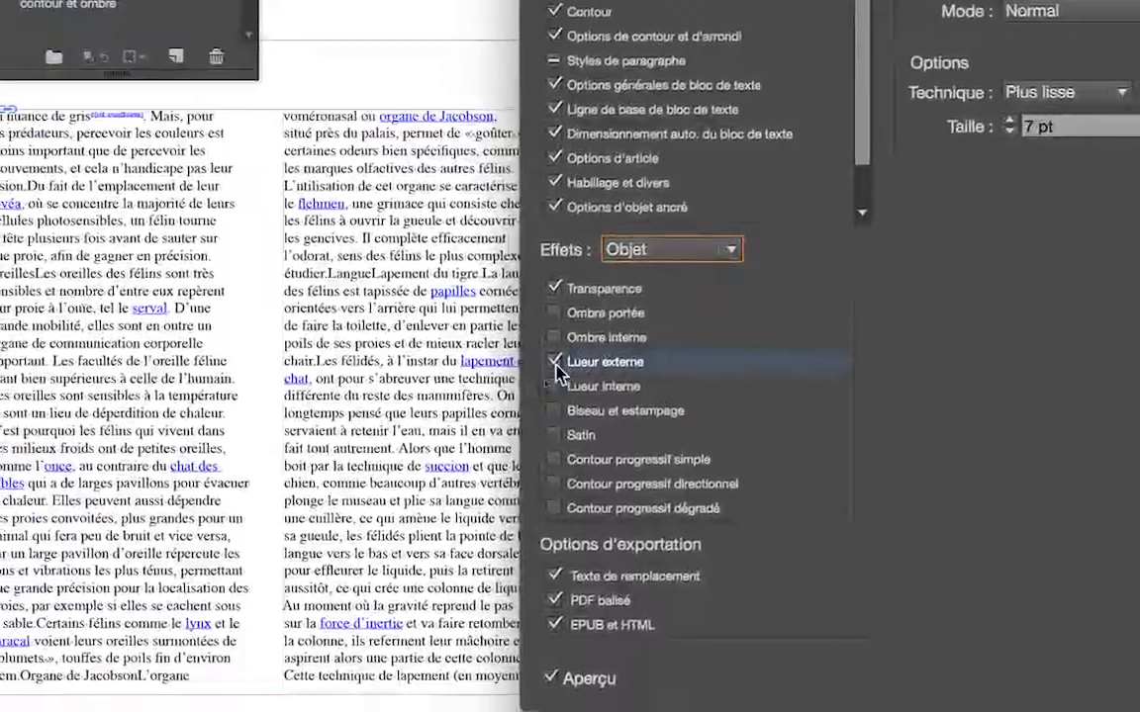
left_click(556, 371)
Enable the outer glow (Lueur externe) for the Texte level of the style's effects.
left_click(643, 249)
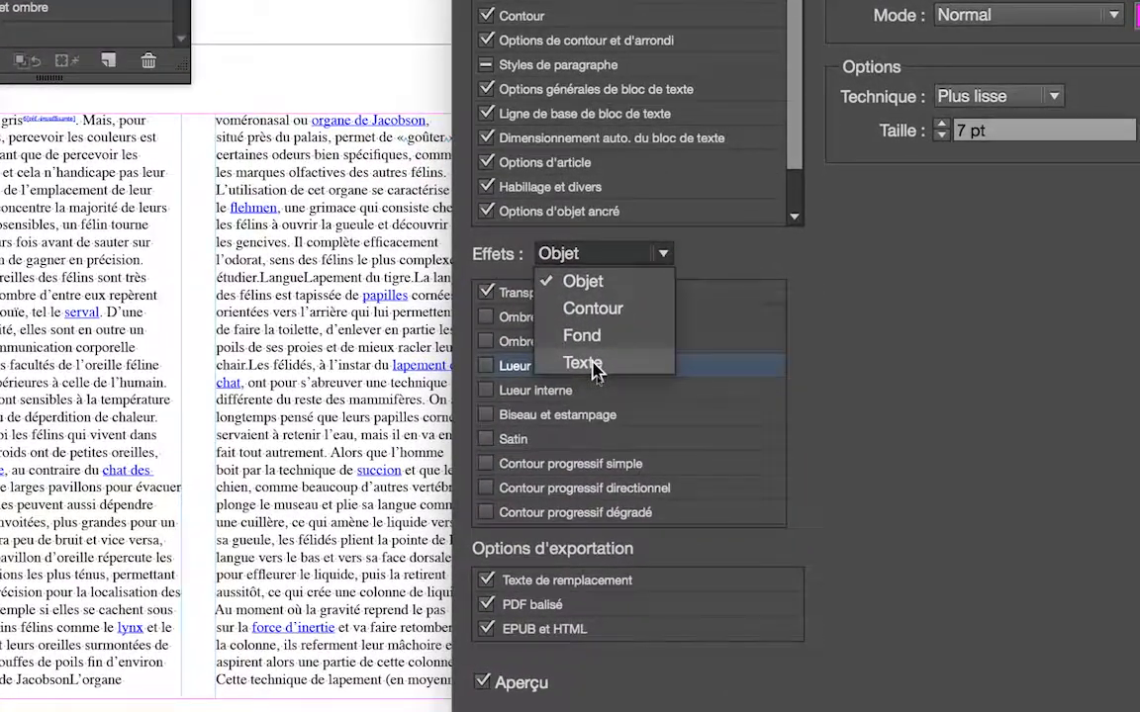
left_click(586, 409)
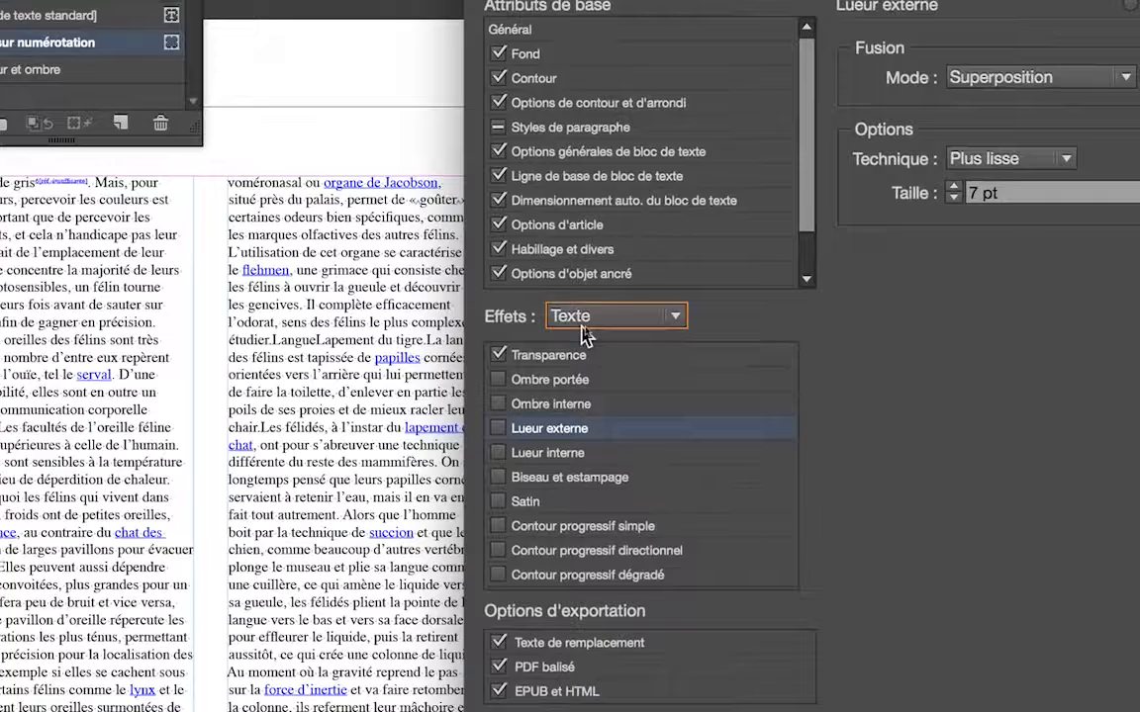
left_click(582, 251)
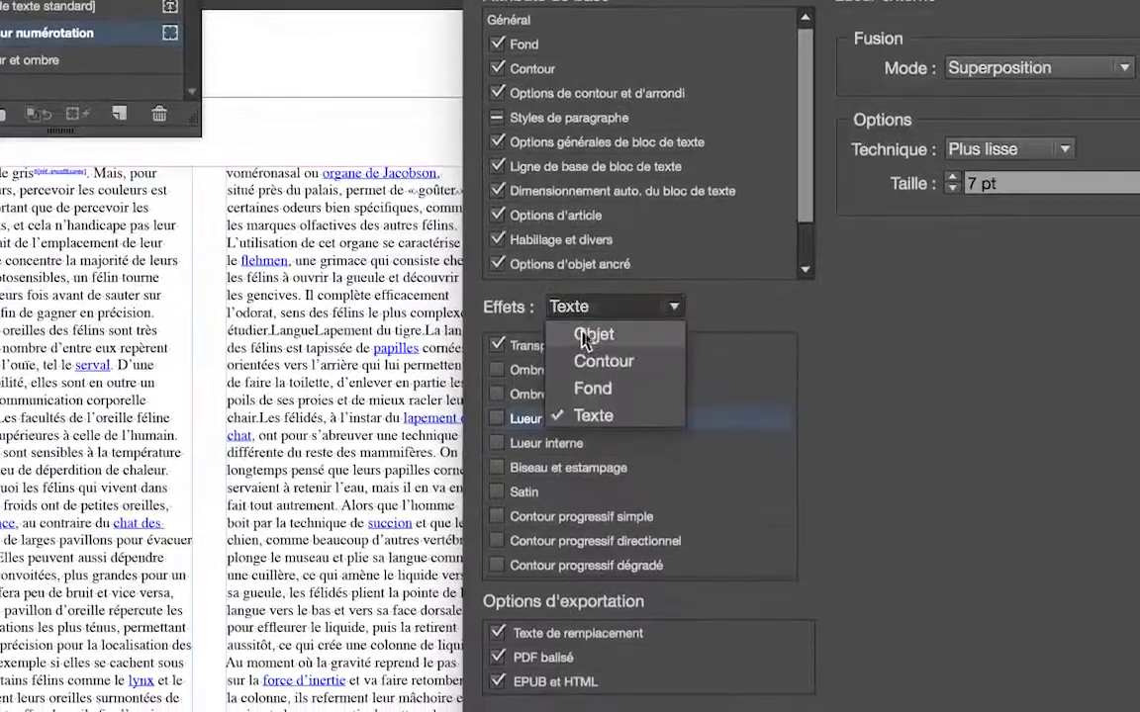
left_click(580, 281)
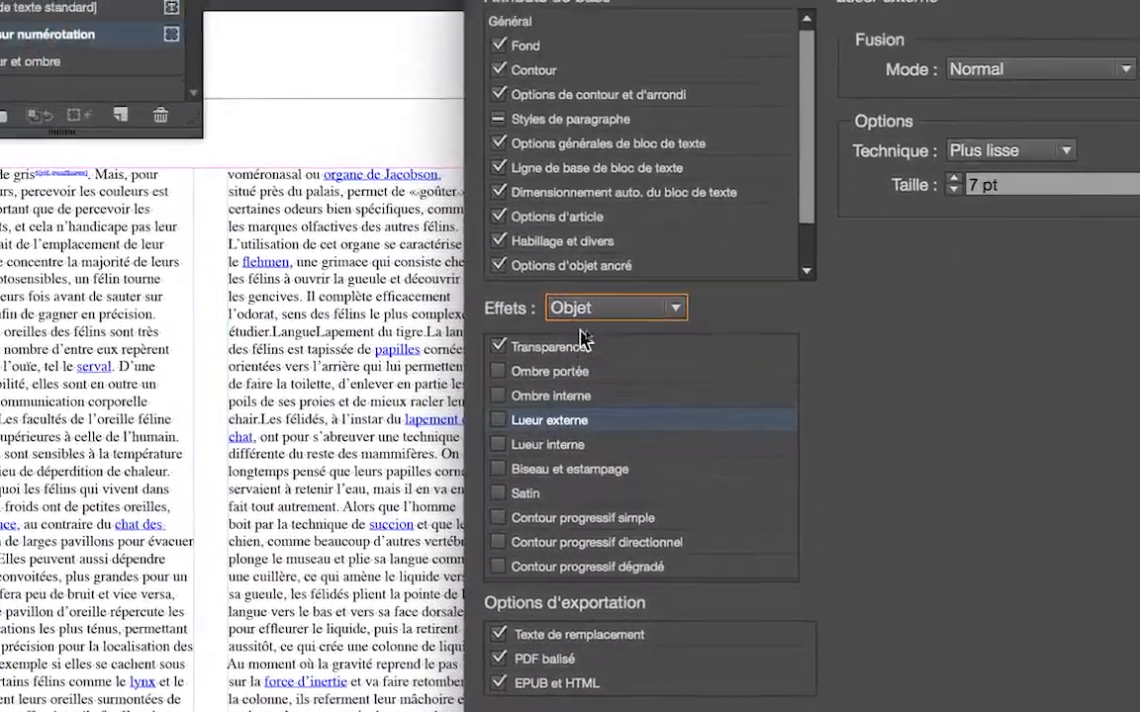
left_click(585, 311)
left_click(592, 433)
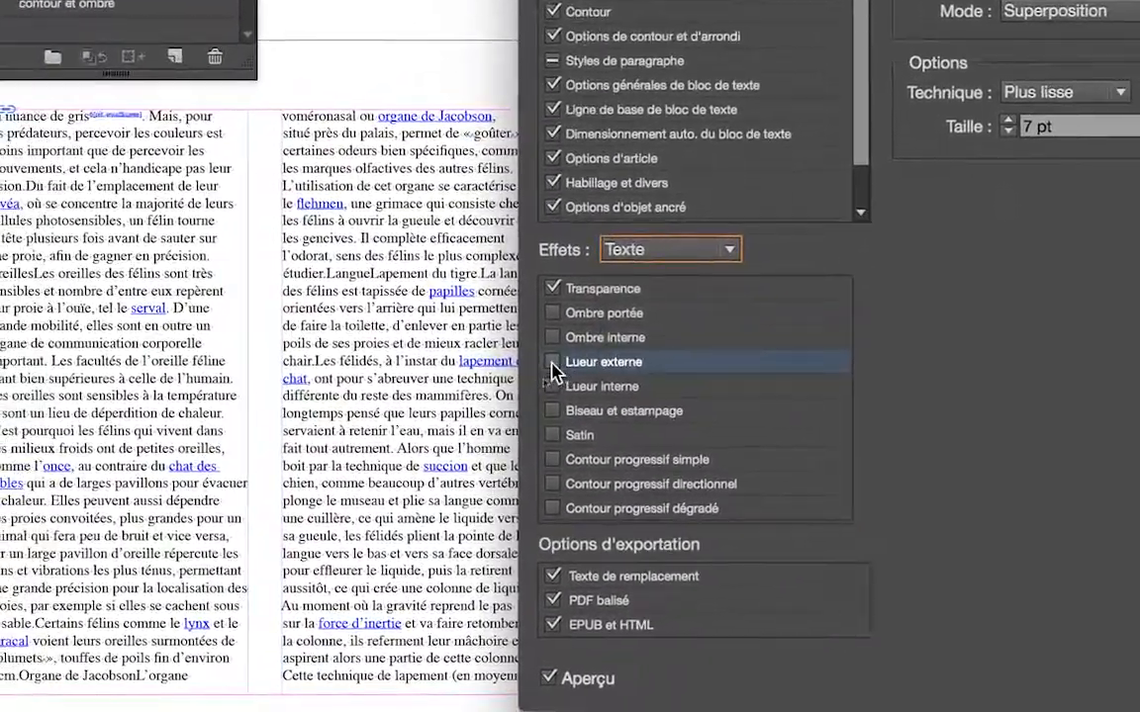
left_click(551, 364)
Try the blue, yellow, black and magenta swatches for the text outer glow, choose C=0 M=100 J=0 N=0, and save the style.
left_click(874, 202)
left_click(742, 460)
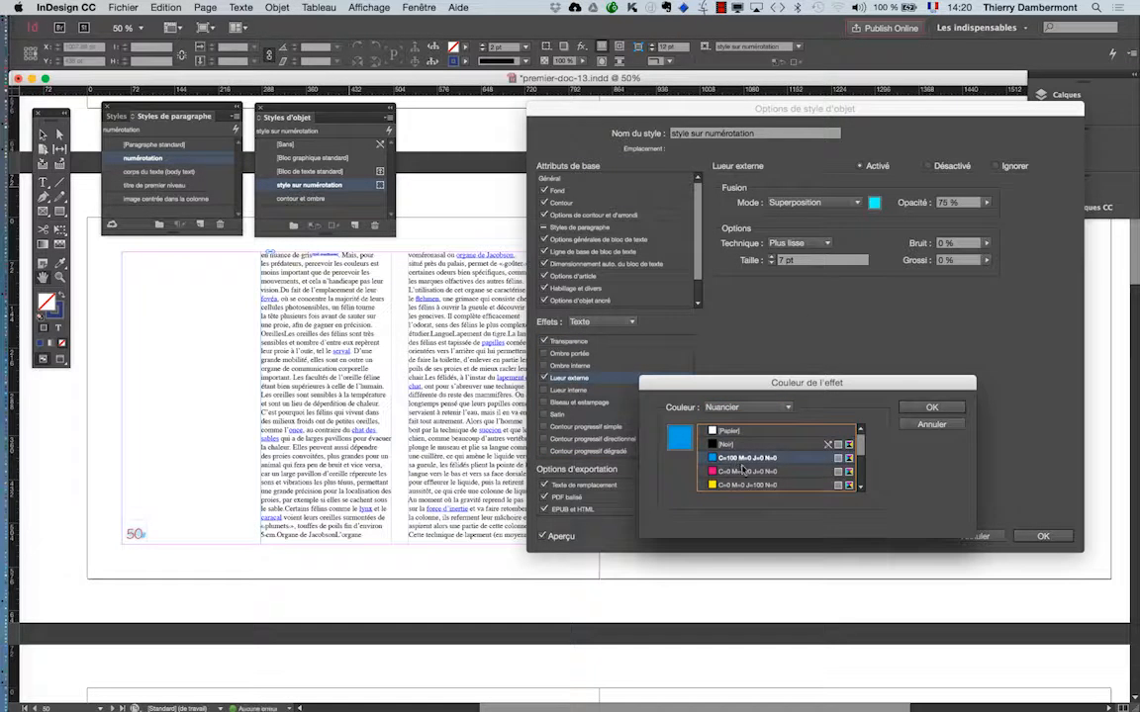
left_click(747, 472)
left_click(756, 484)
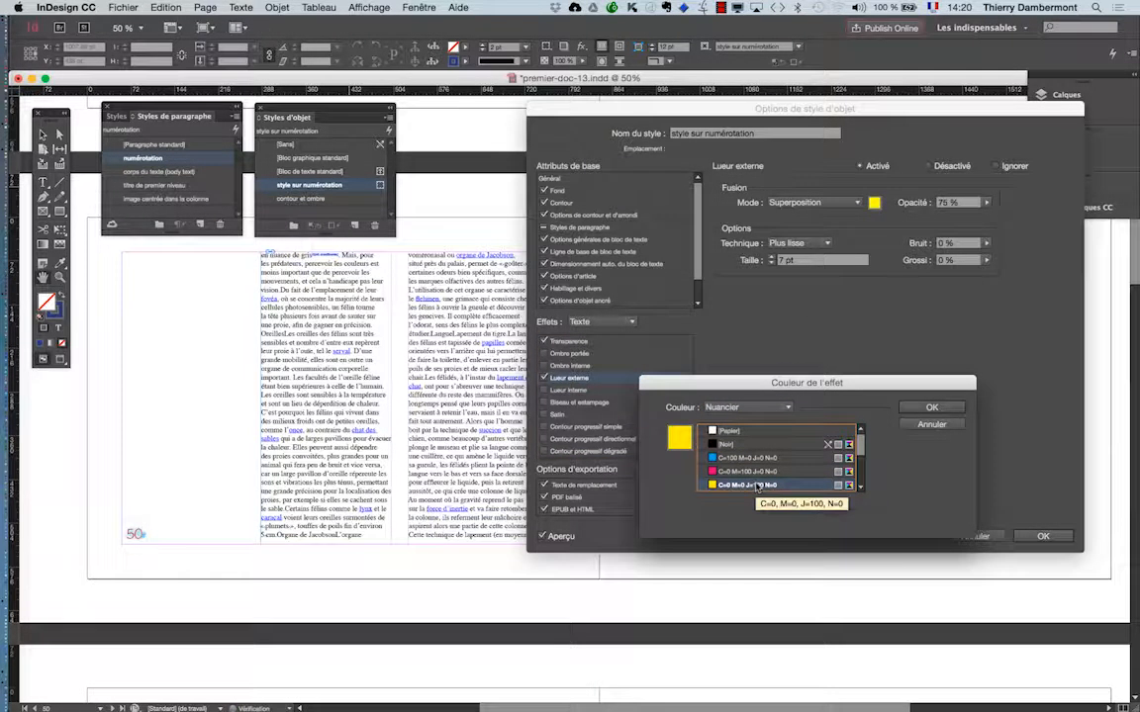
left_click(752, 472)
left_click(750, 458)
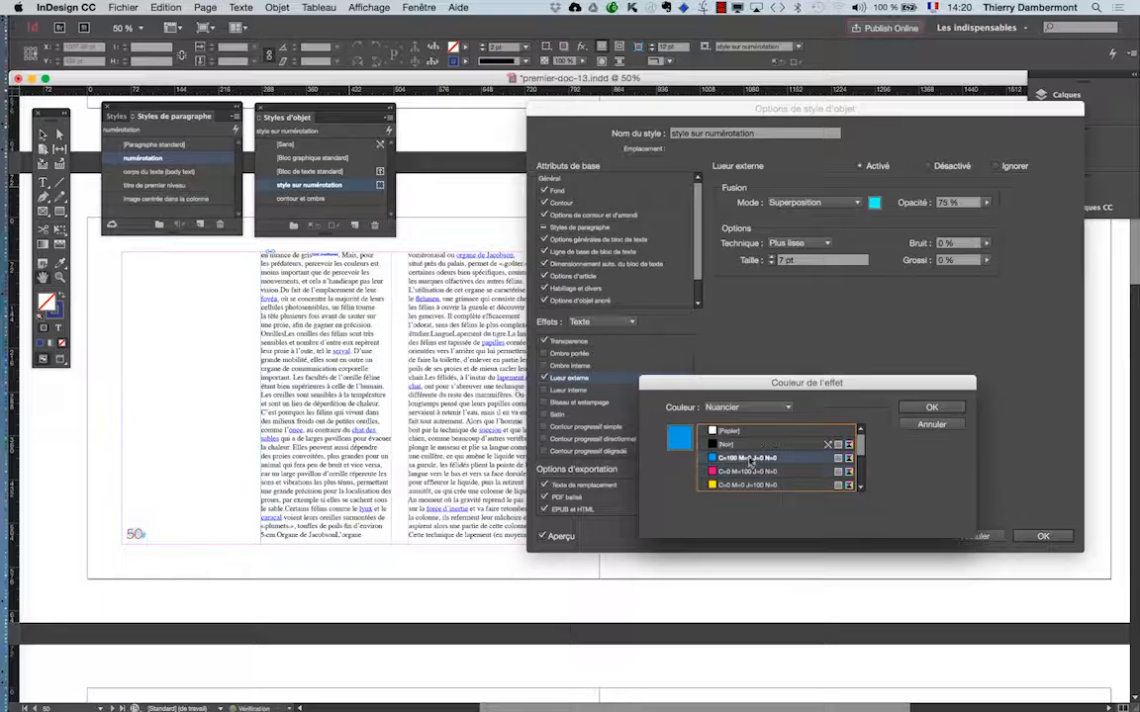
left_click(749, 444)
left_click(749, 458)
left_click(748, 472)
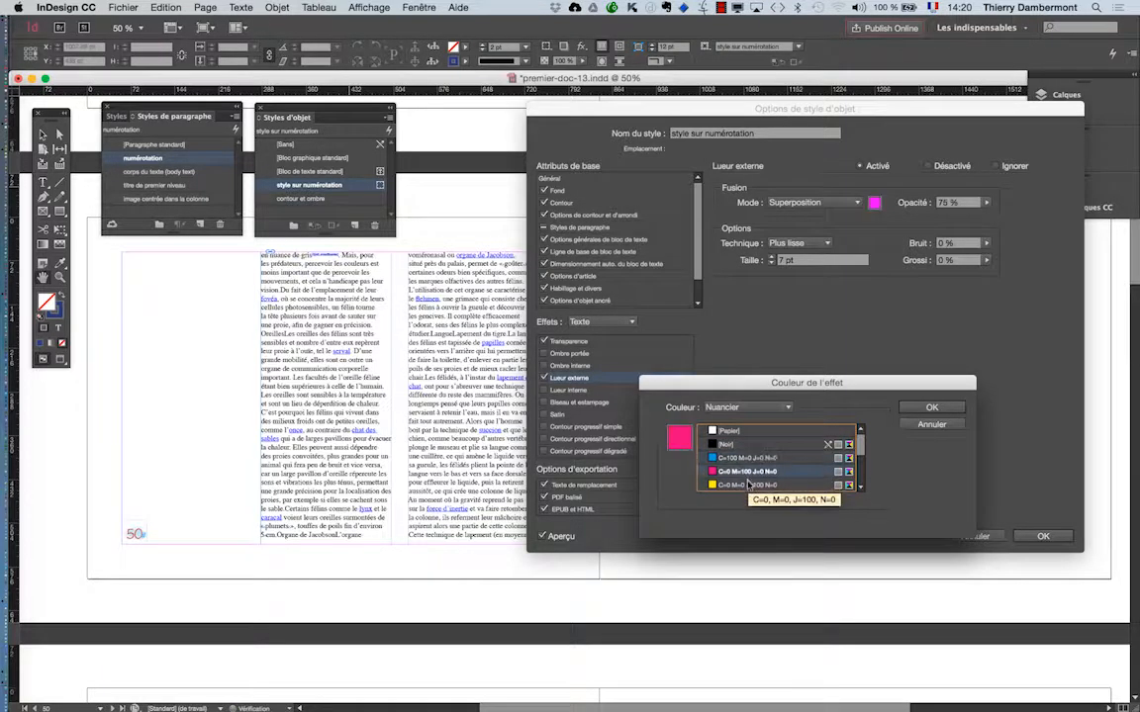
left_click(748, 484)
left_click(740, 473)
left_click(739, 485)
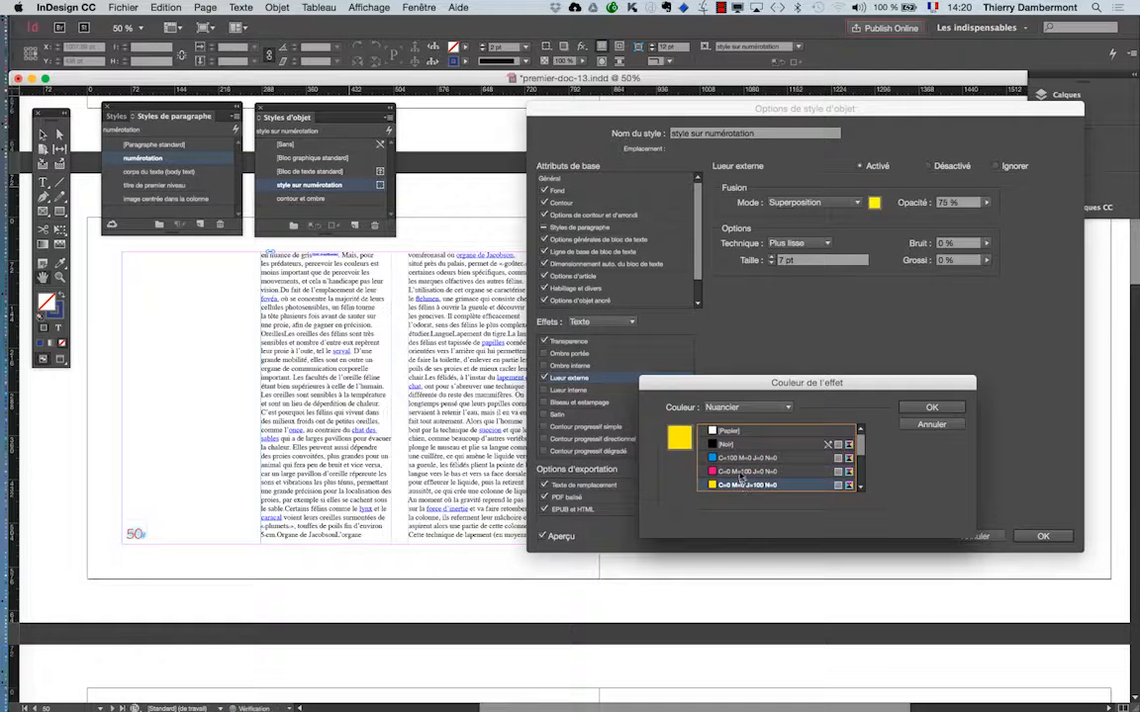
left_click(740, 472)
scroll(741, 471, "down", 1)
left_click(915, 408)
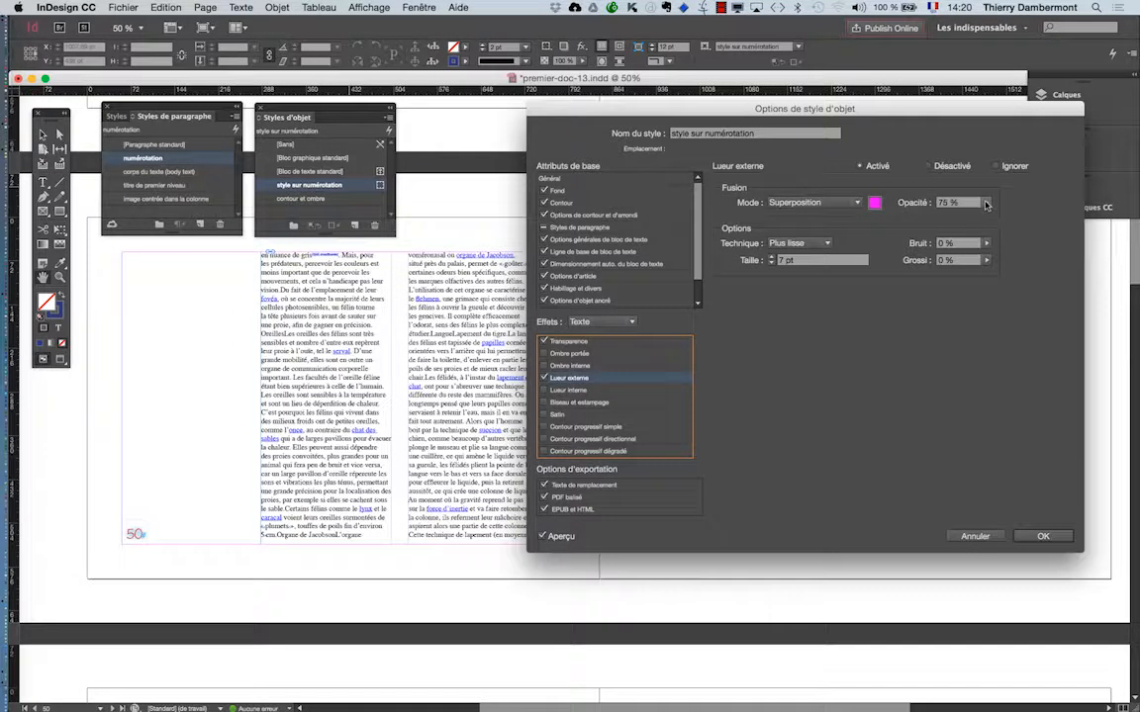
left_click(1034, 536)
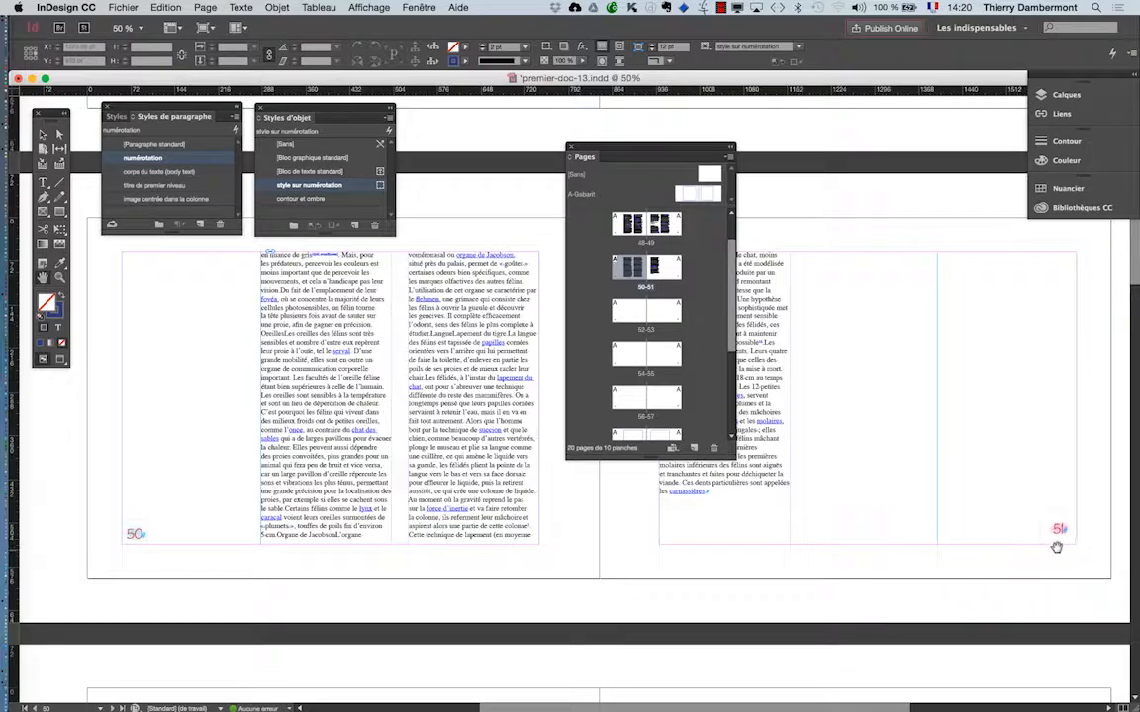
Examine the colour and glow of the page numbers on pages 50 and 51 up close.
scroll(1057, 545, "up", 1)
scroll(1058, 545, "up", 2)
scroll(1058, 545, "down", 3)
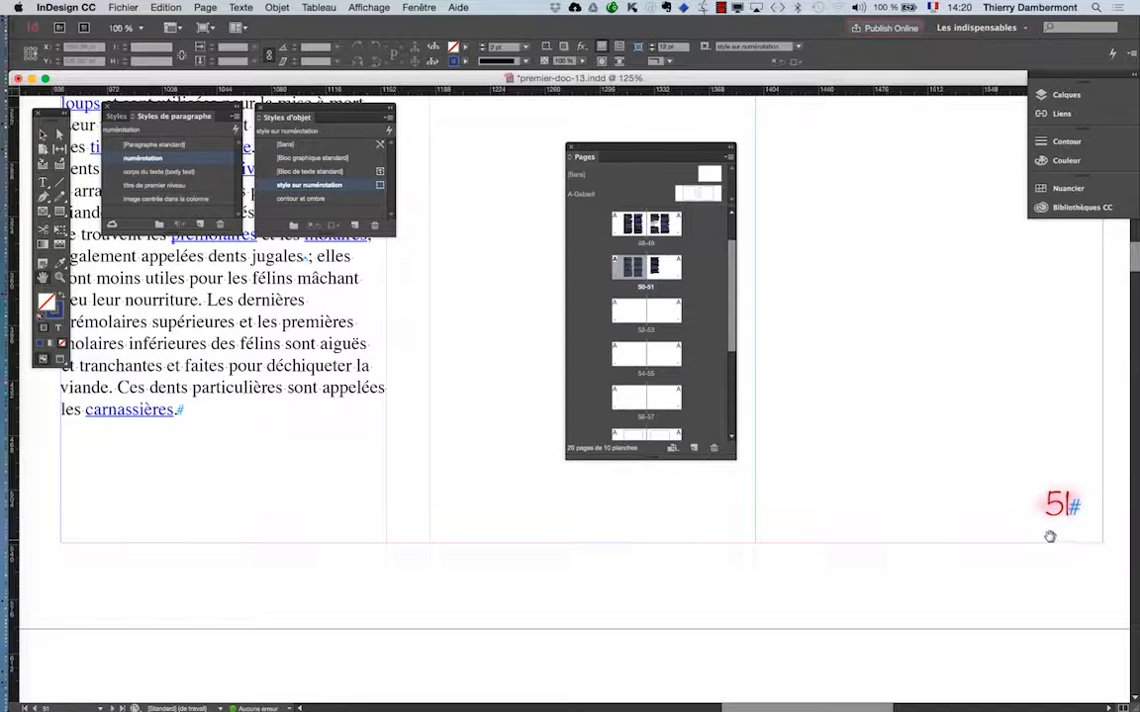
left_click_drag(600, 527, 292, 432)
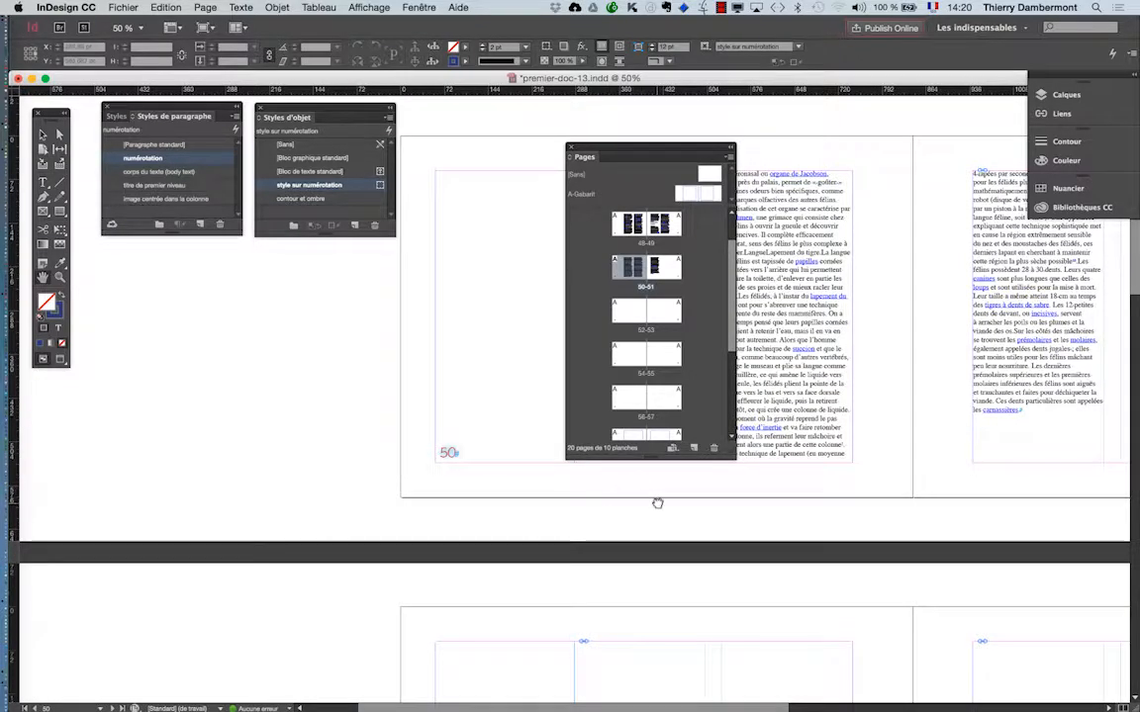
left_click_drag(656, 501, 307, 528)
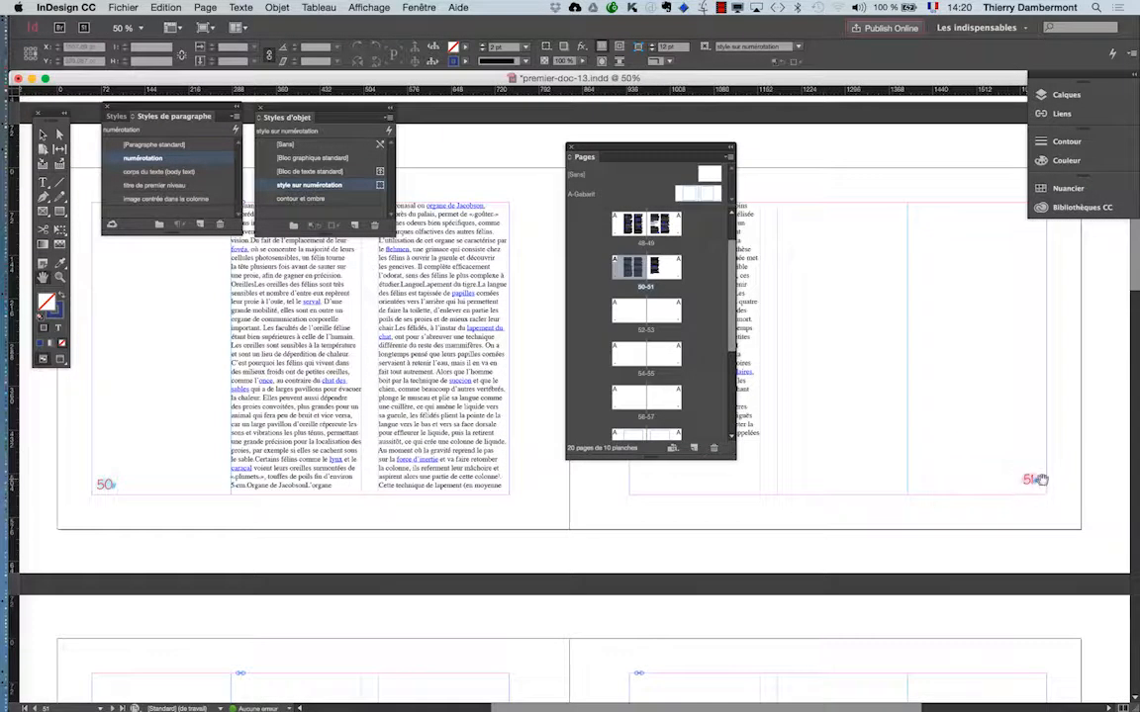
scroll(1042, 481, "up", 2)
scroll(1043, 481, "up", 1)
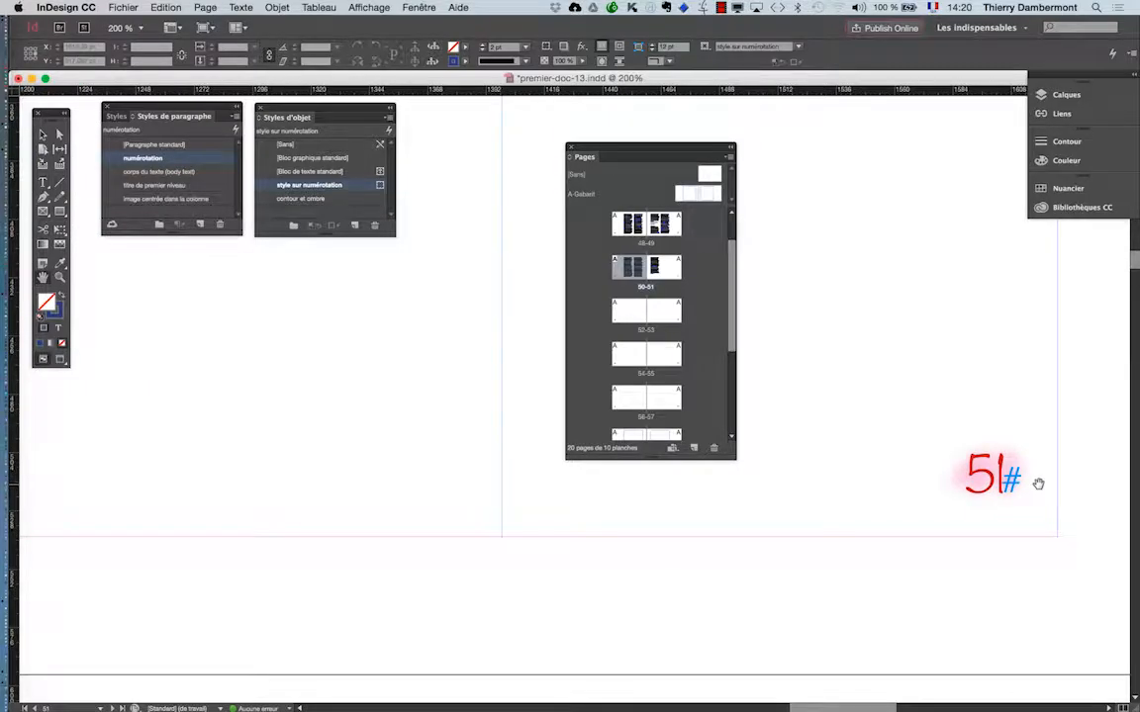
scroll(1041, 483, "down", 3)
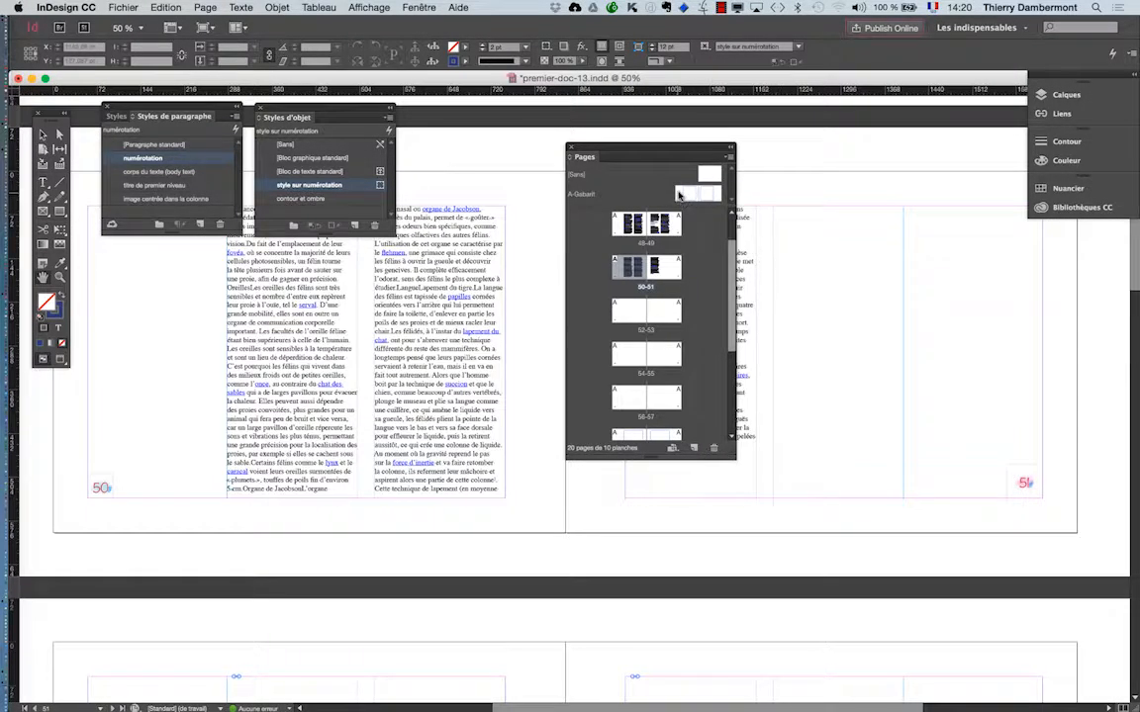
On the A-Gabarit master, reapply the [Bloc de texte standard] object style to the first page-number frame, clearing its overrides.
double_click(641, 196)
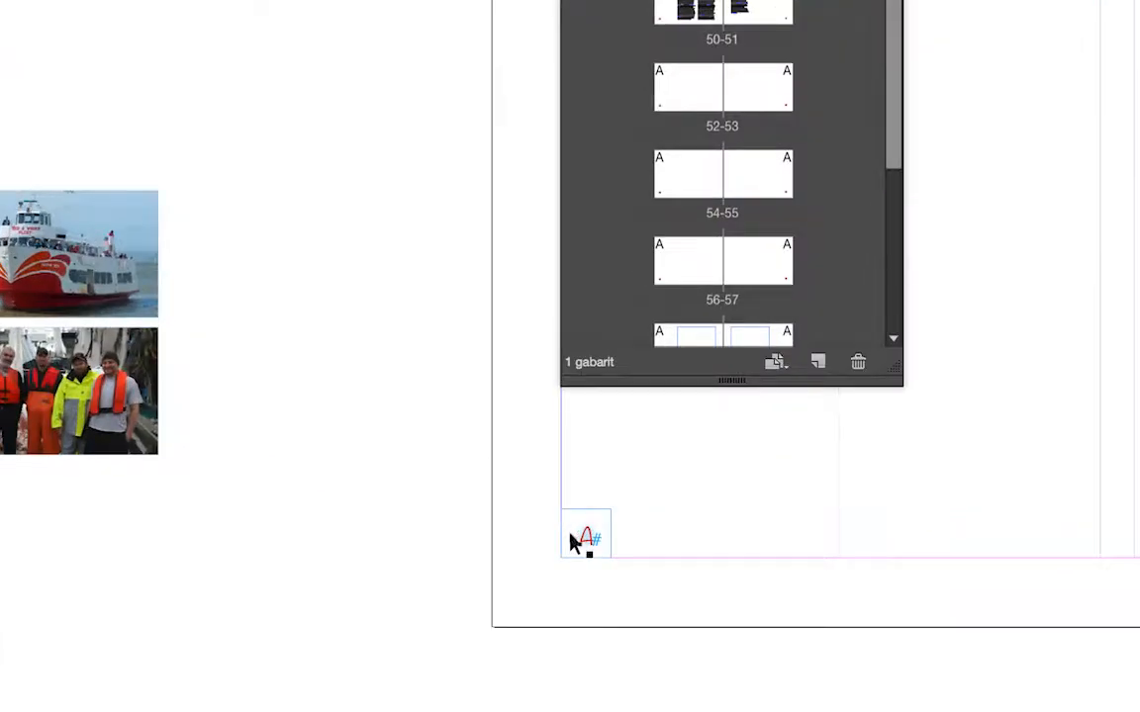
left_click(574, 540)
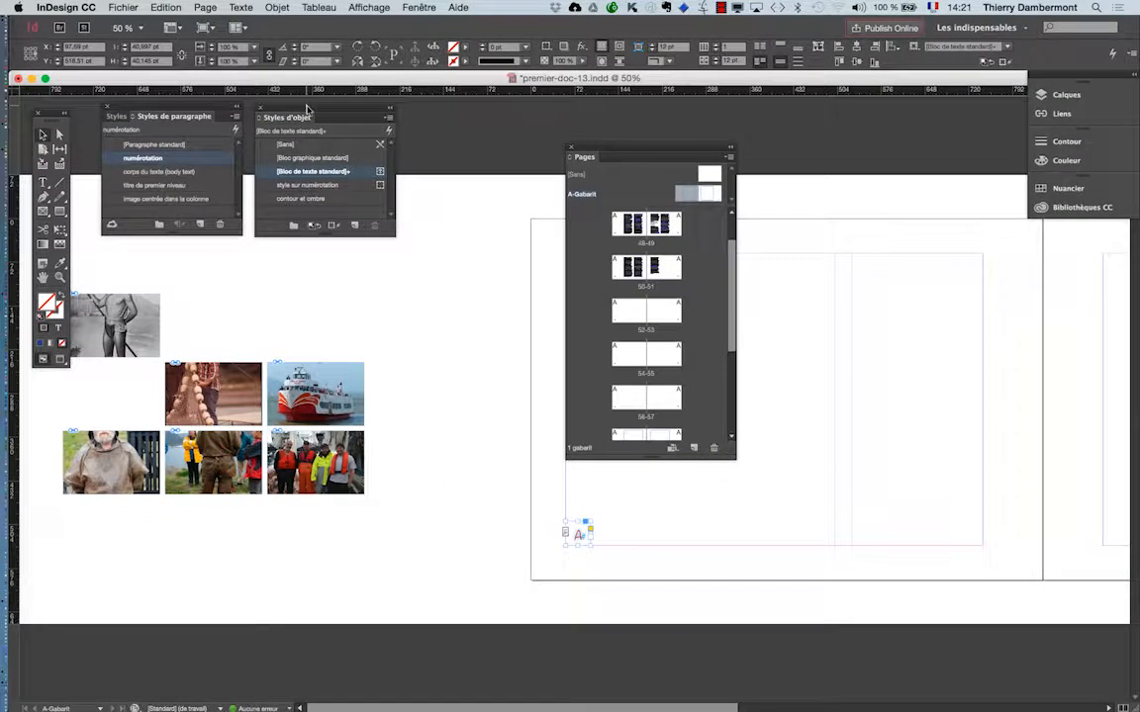
left_click_drag(307, 108, 440, 467)
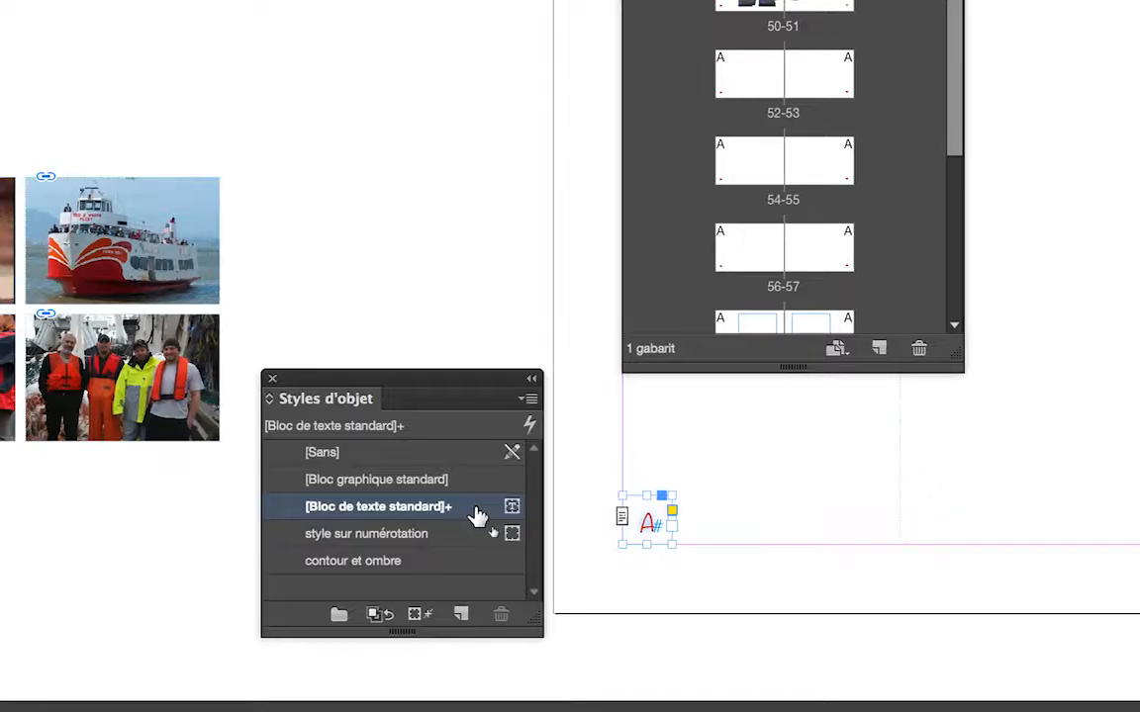
left_click(493, 529)
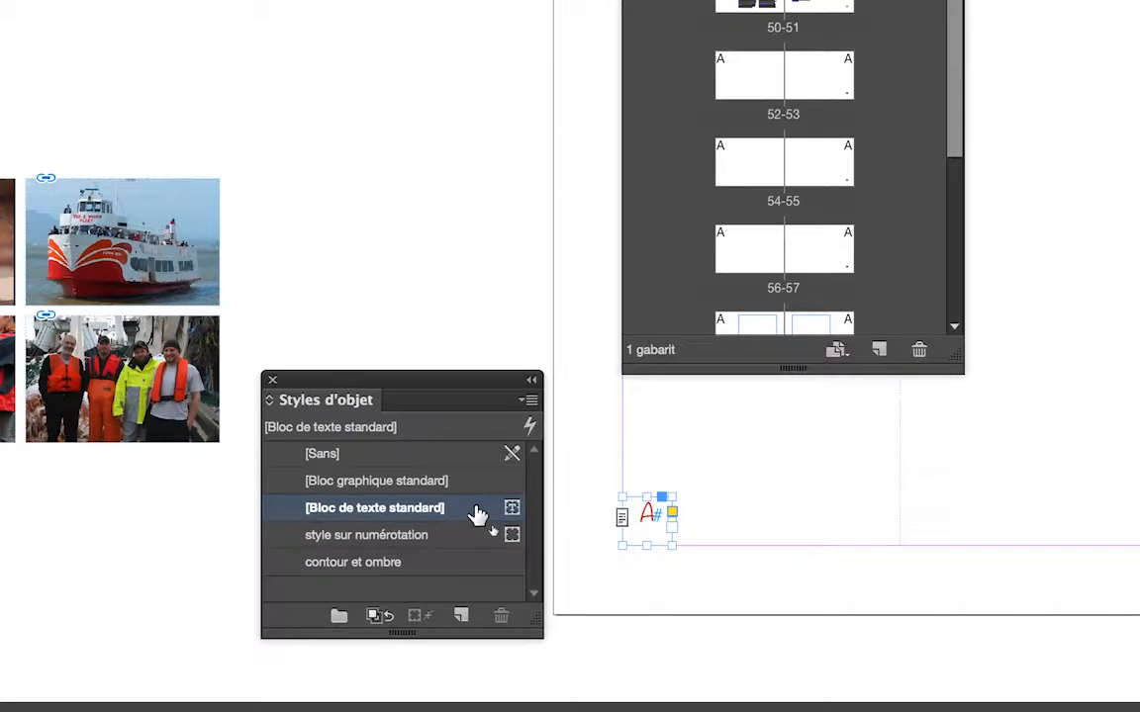
Apply the style sur numérotation object style to the master's page-number frame and open the style's Lueur externe settings for the text.
left_click(476, 524)
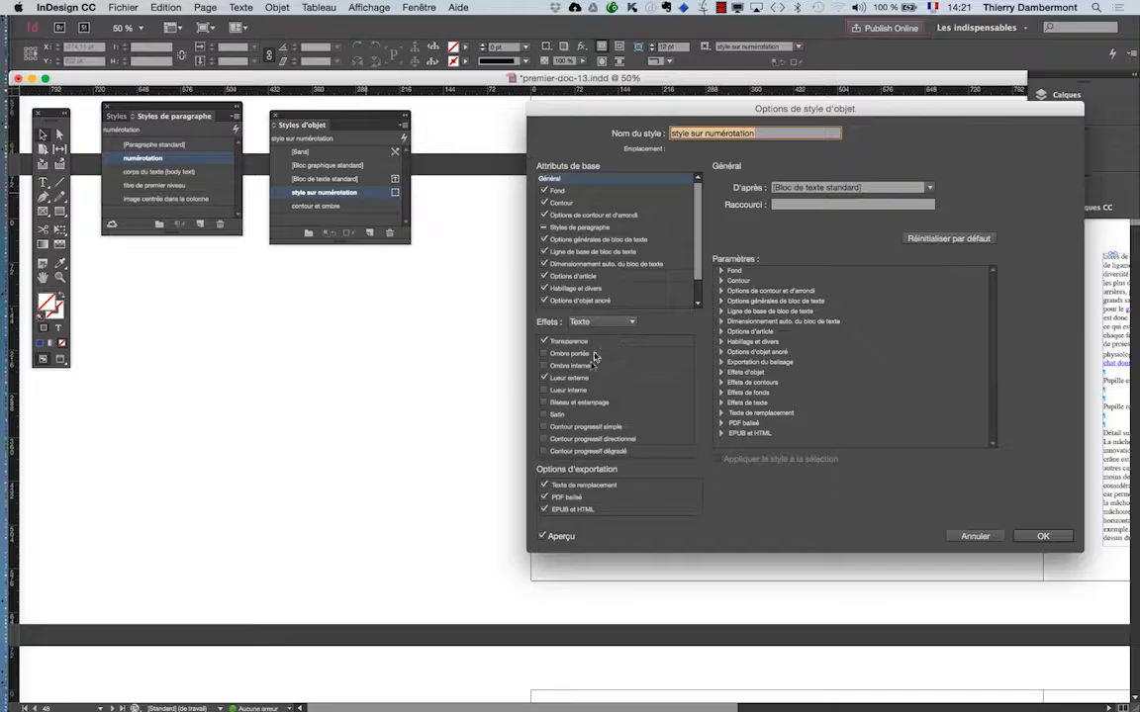
left_click(591, 378)
left_click_drag(861, 108, 277, 297)
Try the C=100 M=0 J=0 N=0 and C=75 M=5 J=100 N=0 swatches for the outer glow, and choose C=100 M=90 J=10 N=0.
left_click(294, 392)
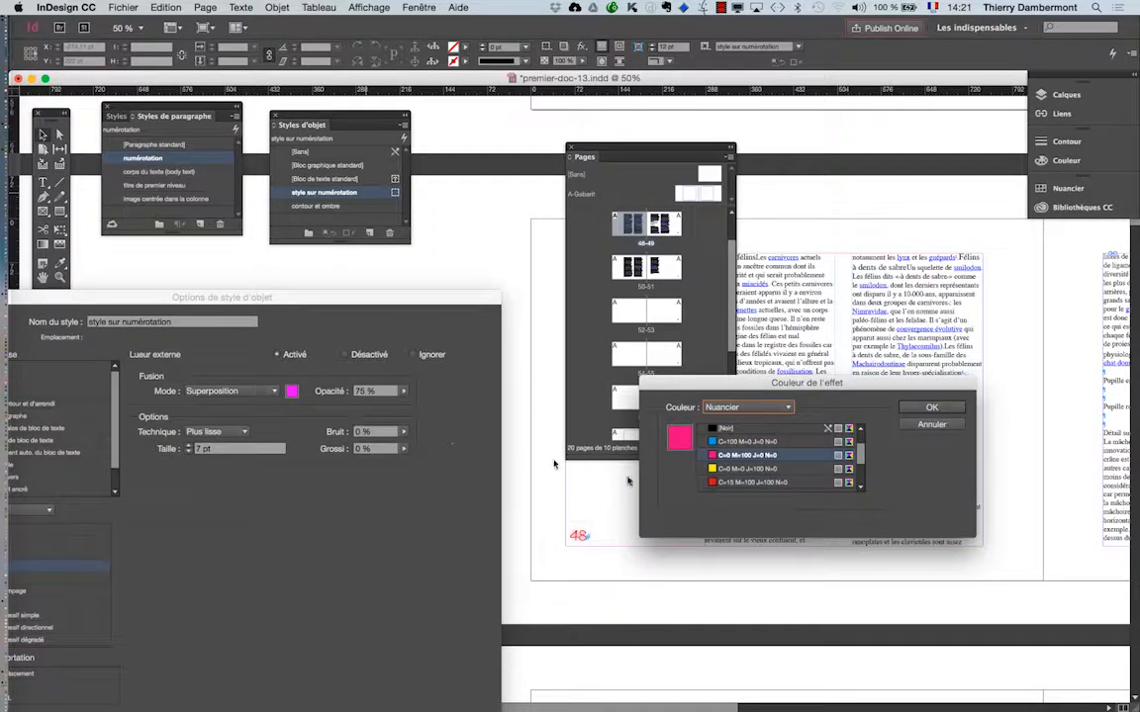
left_click(744, 443)
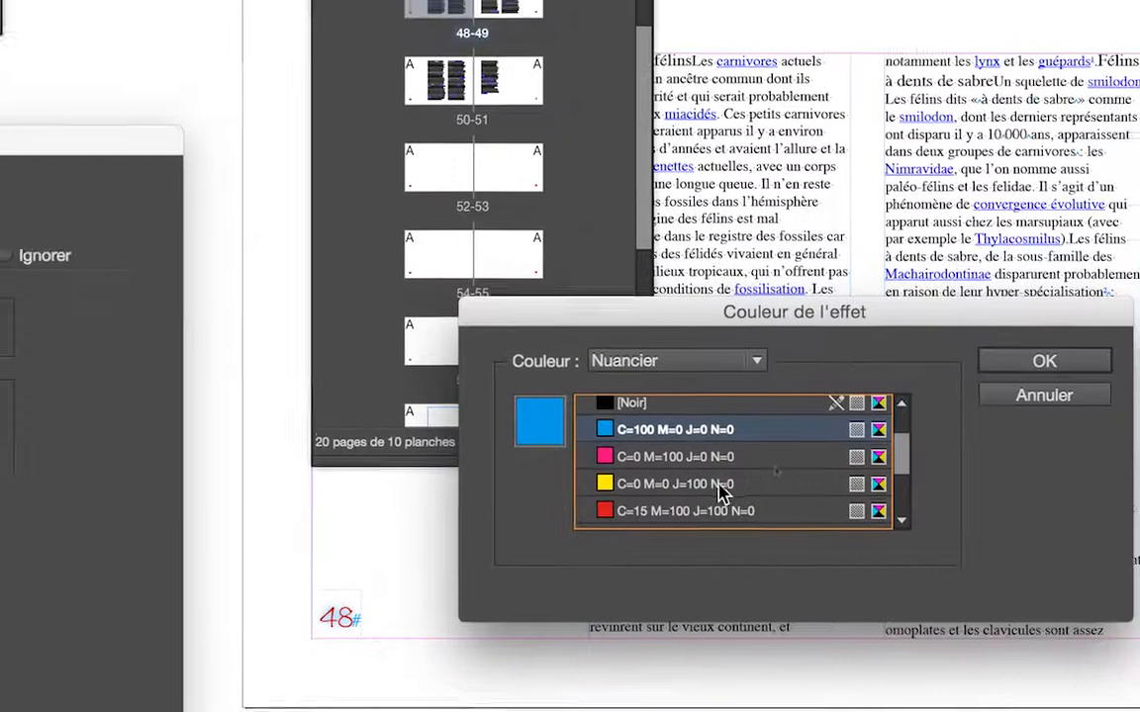
scroll(723, 494, "down", 5)
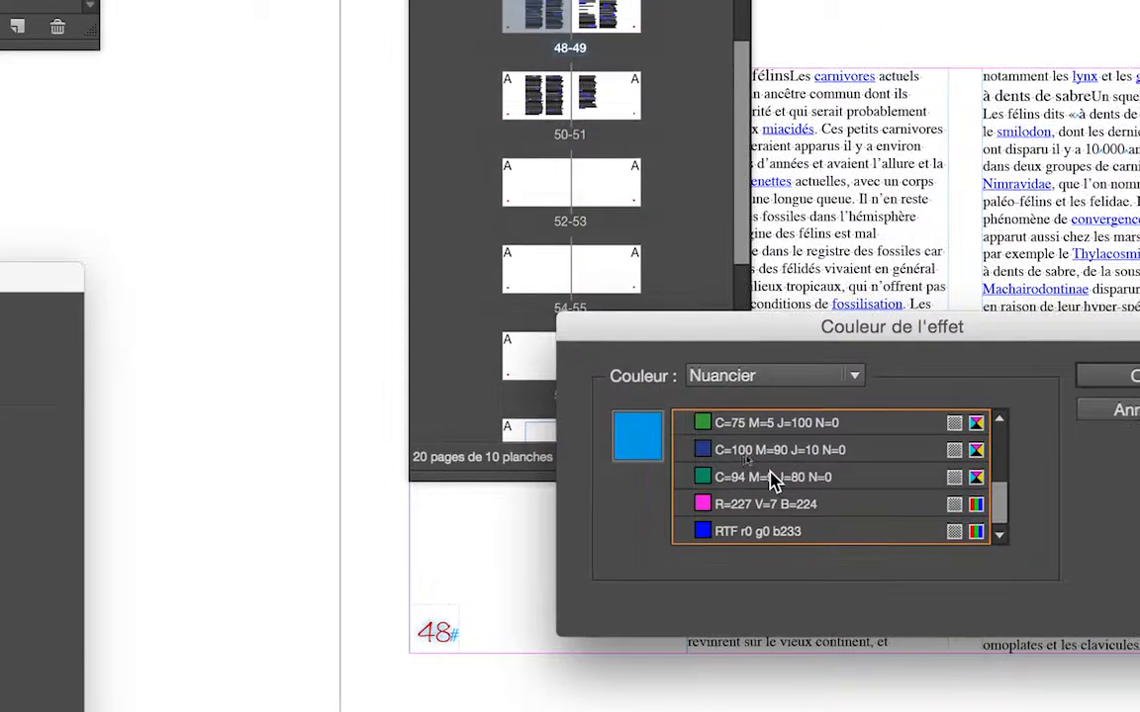
left_click(678, 351)
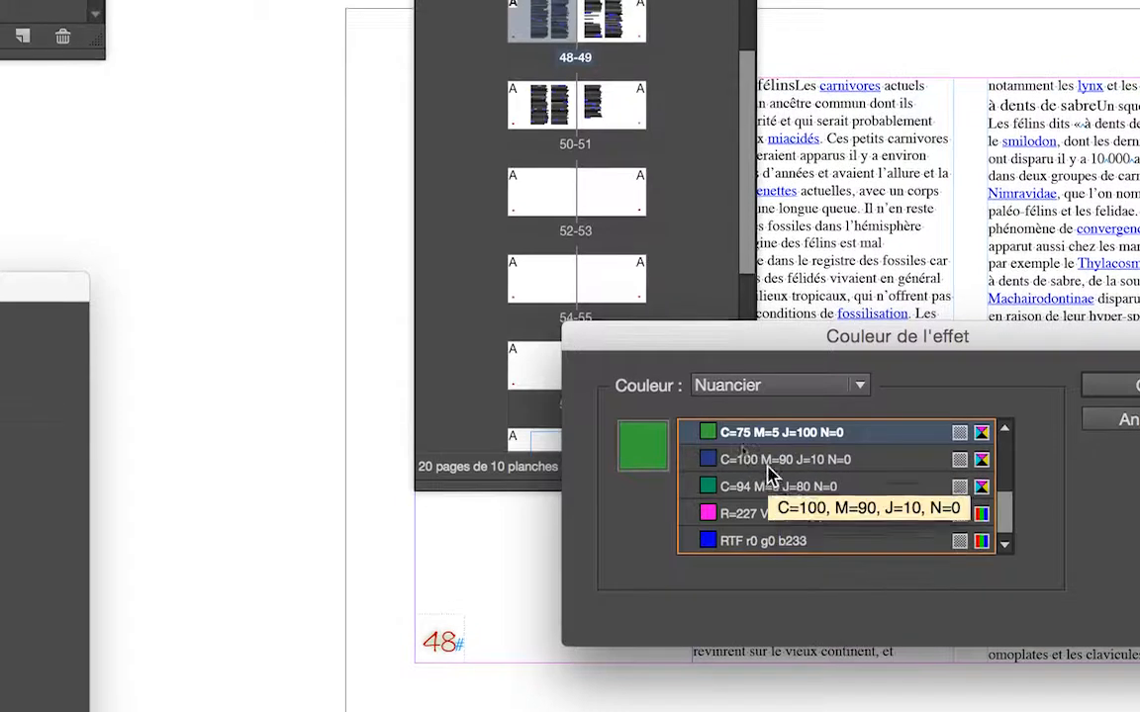
left_click(755, 443)
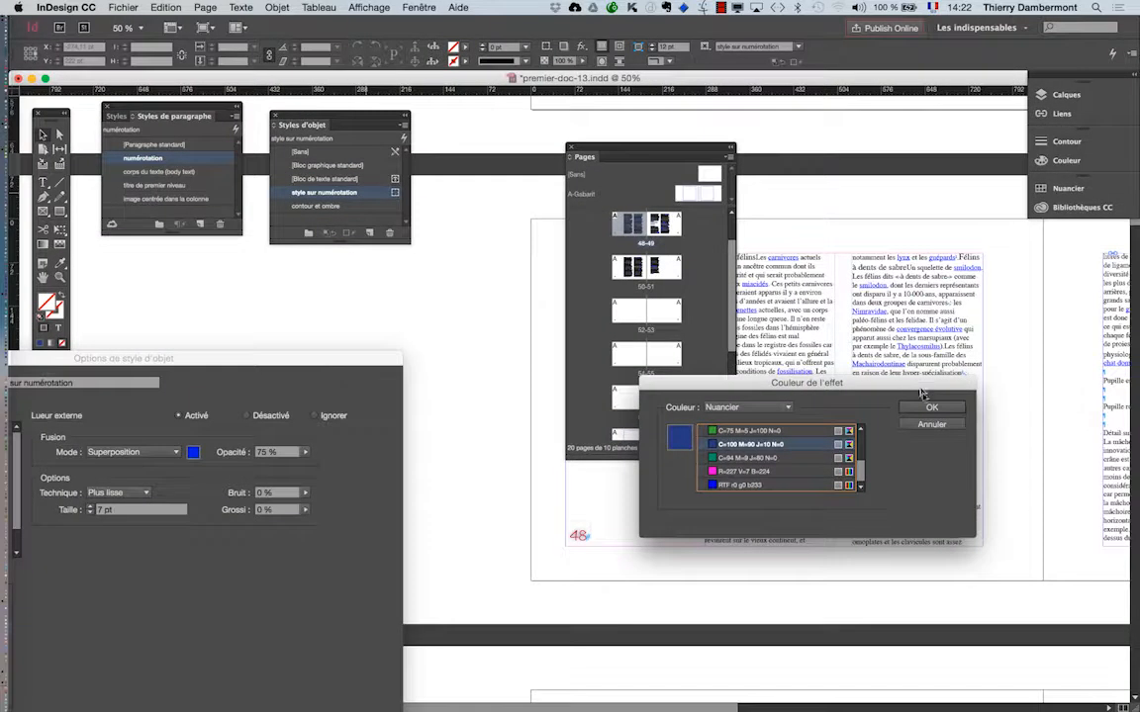
left_click(930, 403)
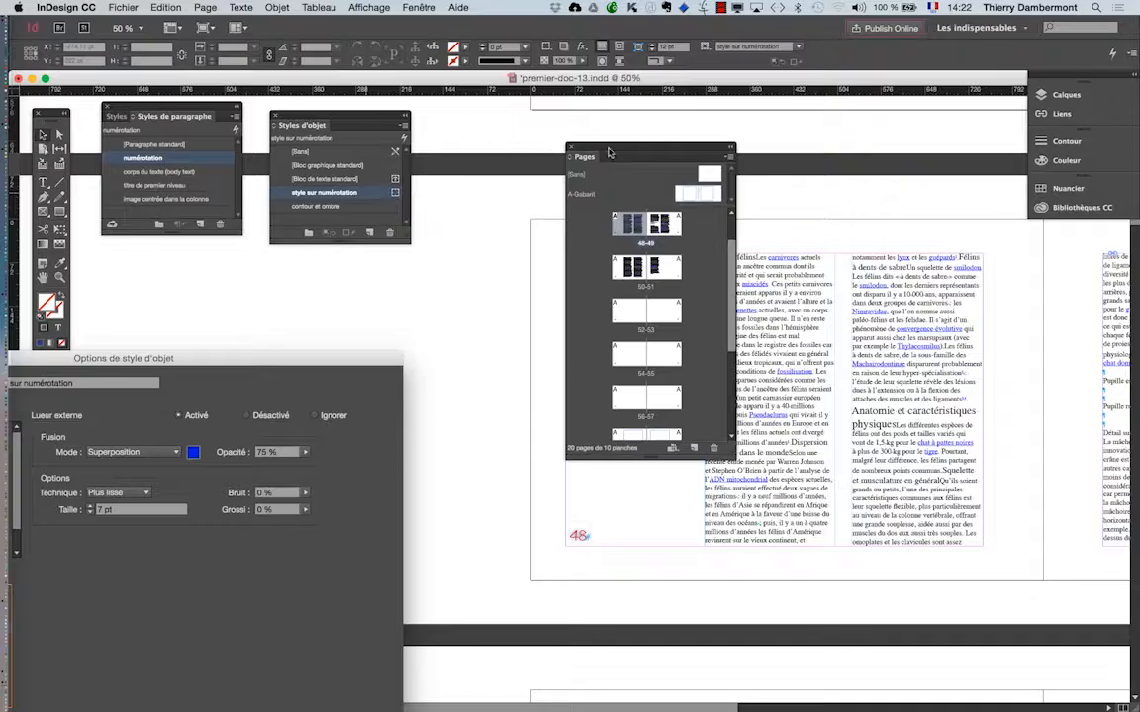
Set the opacity of the text's outer glow to 93 %.
left_click_drag(139, 359, 934, 100)
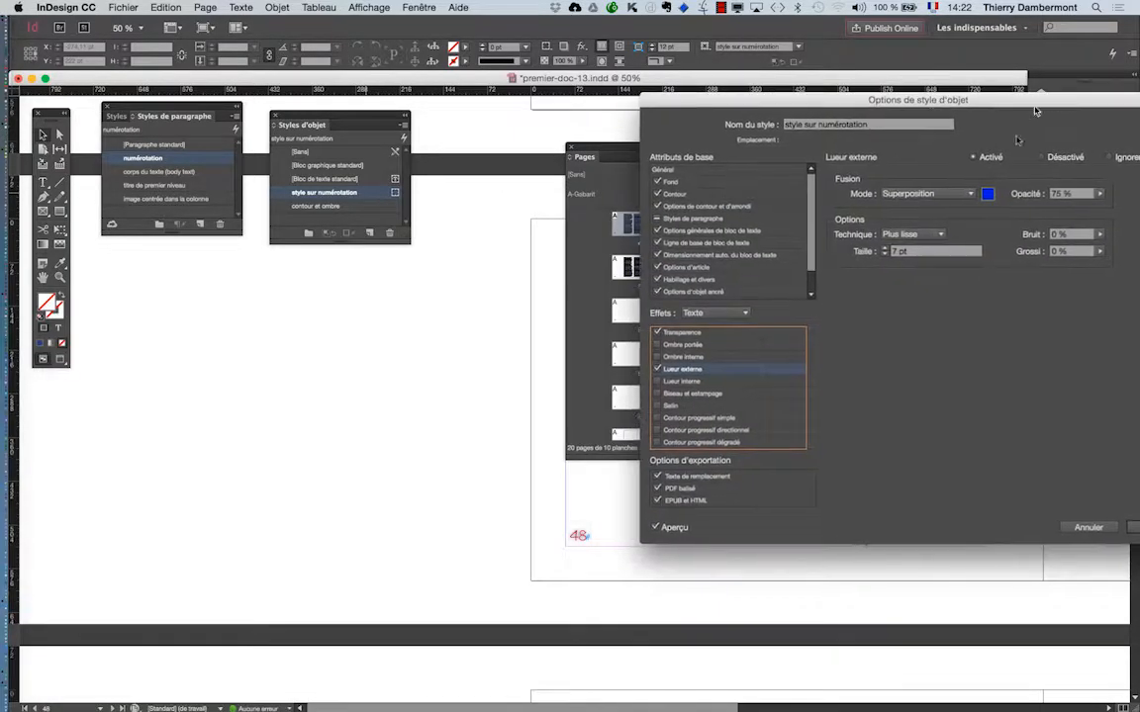
left_click(1099, 194)
left_click_drag(1081, 210, 1096, 210)
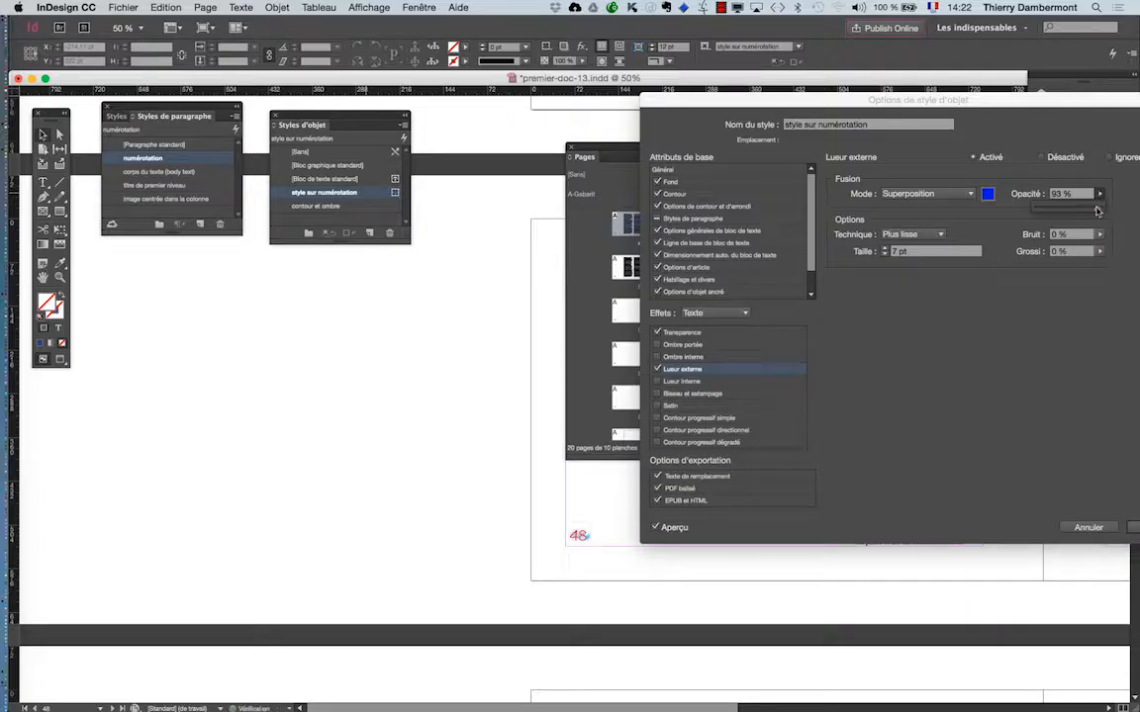
left_click(1044, 302)
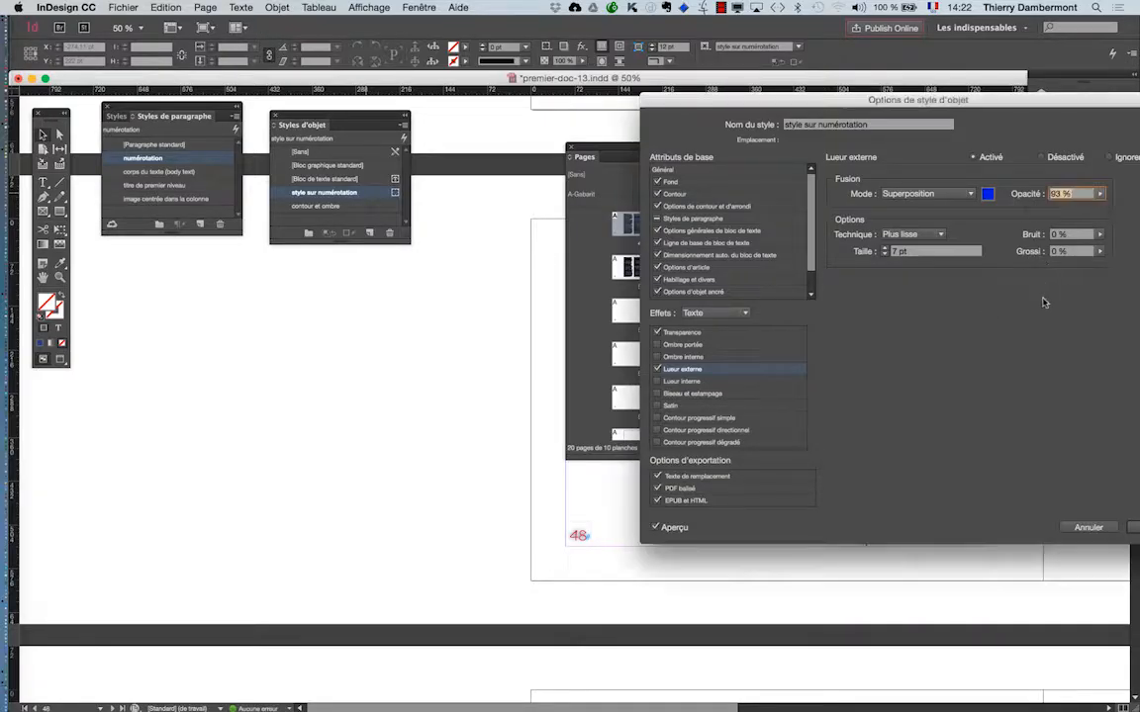
Set the outer glow's size (Taille) to 9 pt and its spread (Grossi) to 11 %.
left_click(886, 248)
left_click(885, 248)
left_click(1099, 251)
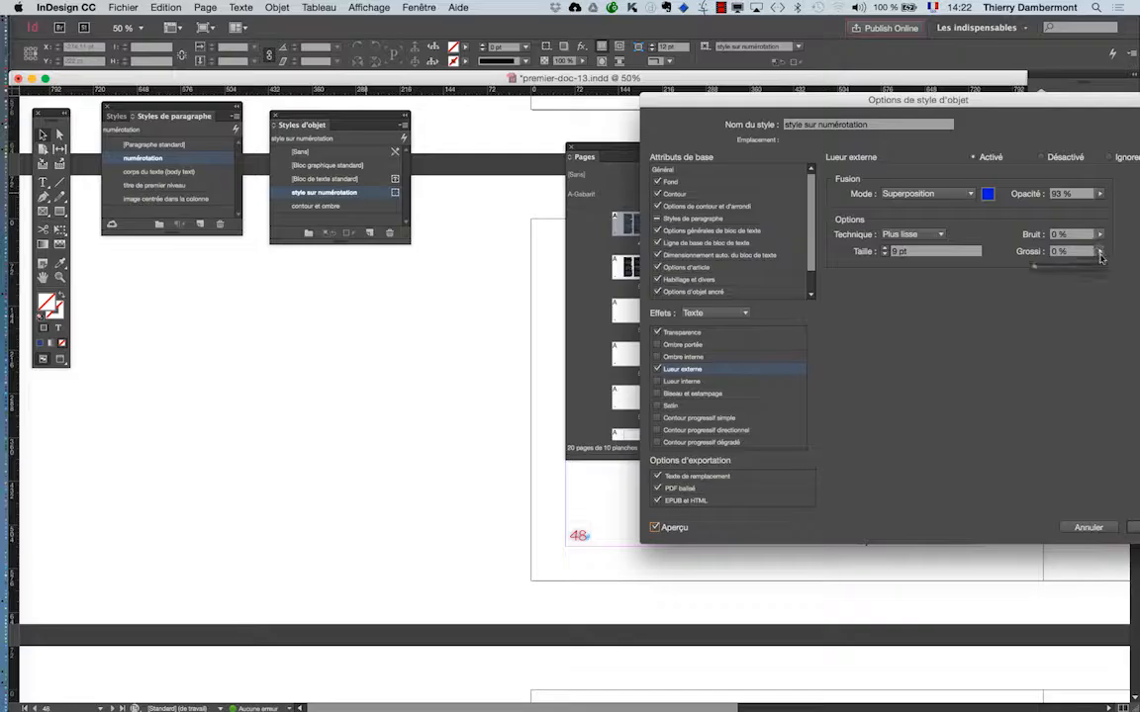
left_click_drag(1035, 267, 1041, 268)
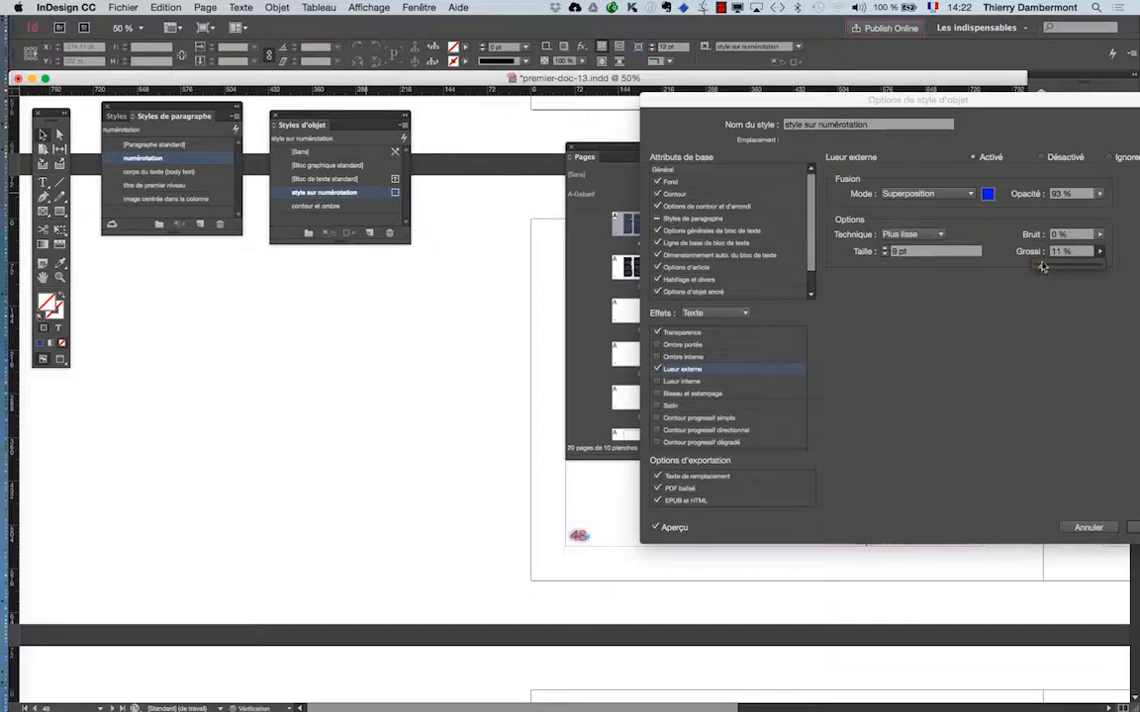
Change the outer glow to cyan with a size of 30 pt, and save the object style.
left_click(987, 194)
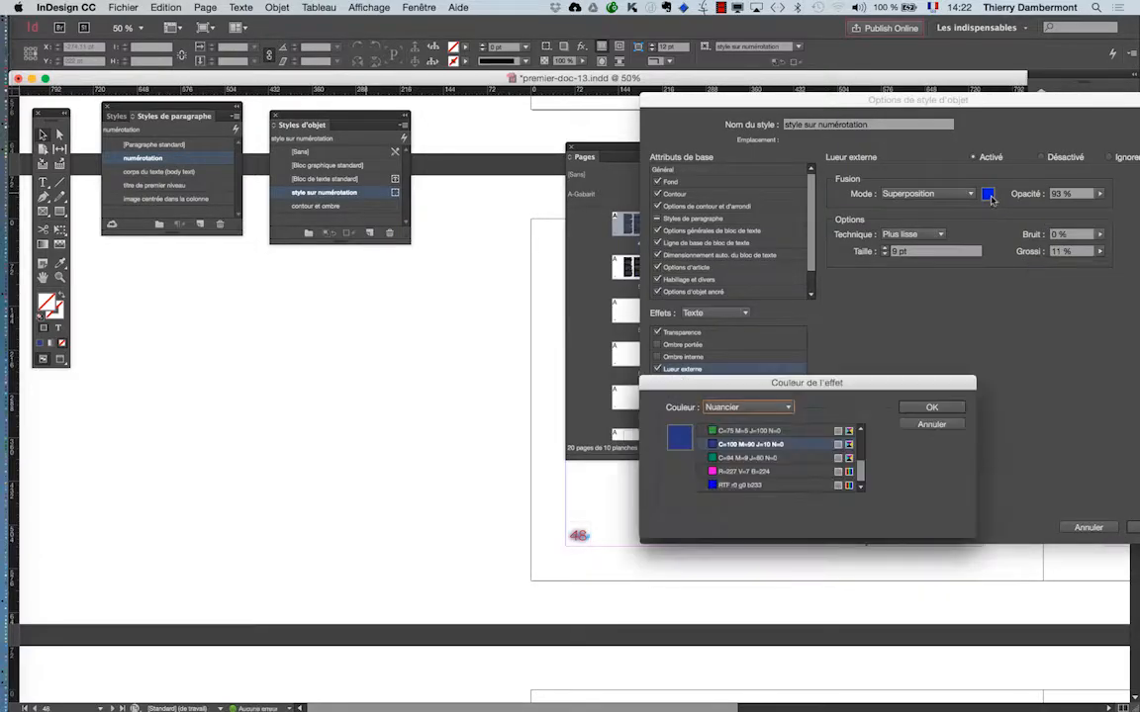
double_click(749, 481)
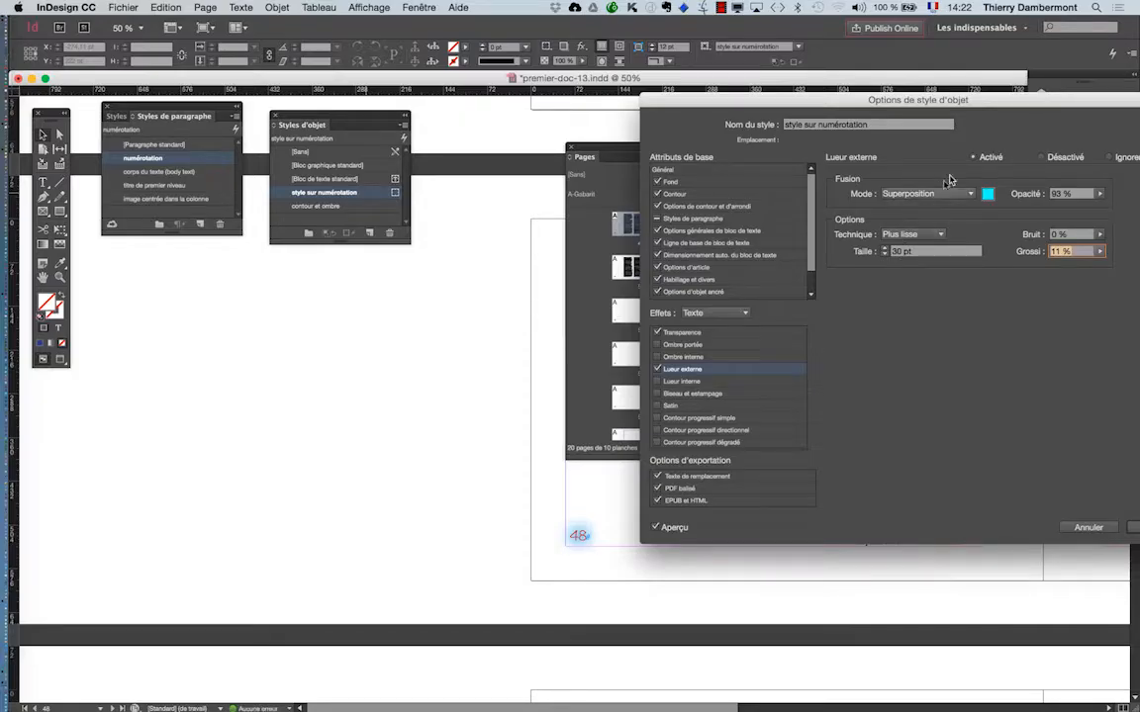
left_click_drag(1001, 105, 623, 105)
left_click(774, 517)
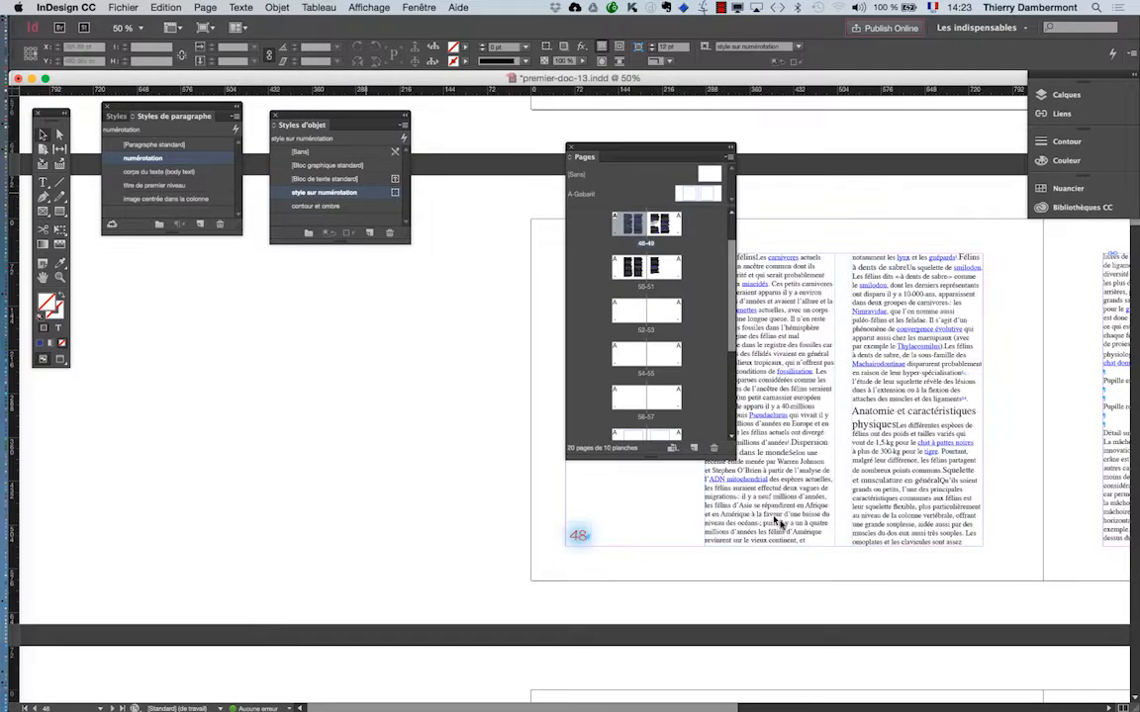
Examine the glow around the page numbers on pages 48 and 49.
left_click(43, 278)
left_click_drag(662, 611, 638, 609)
scroll(638, 608, "right", 10)
scroll(638, 608, "down", 2)
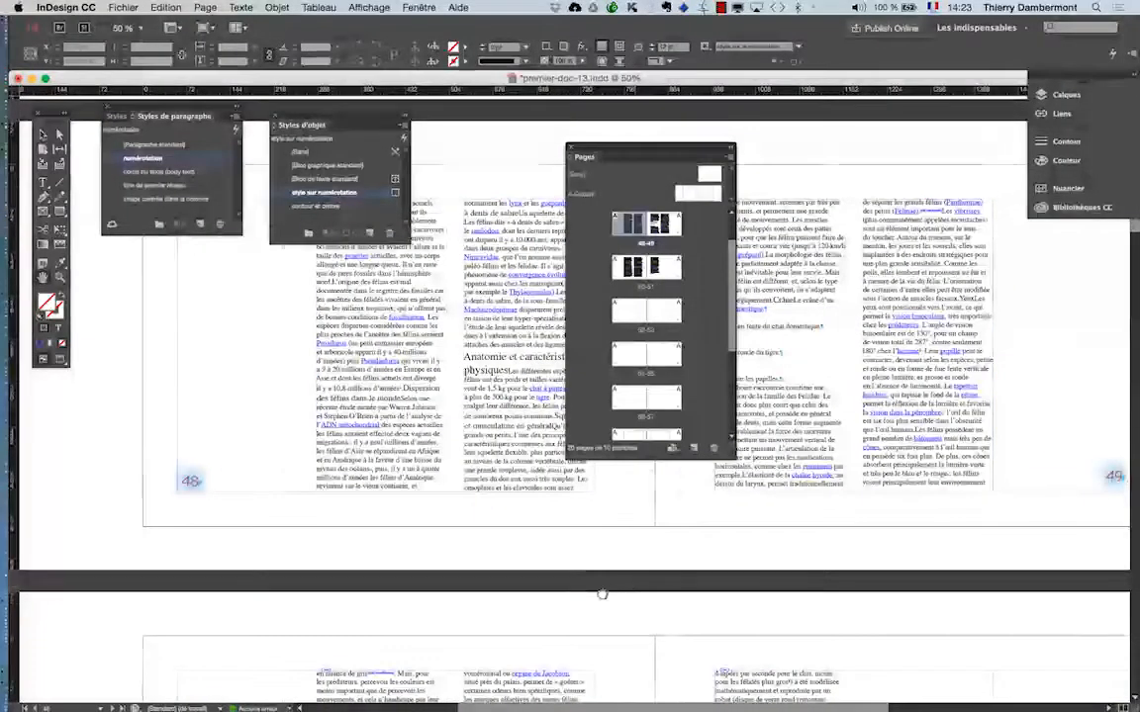